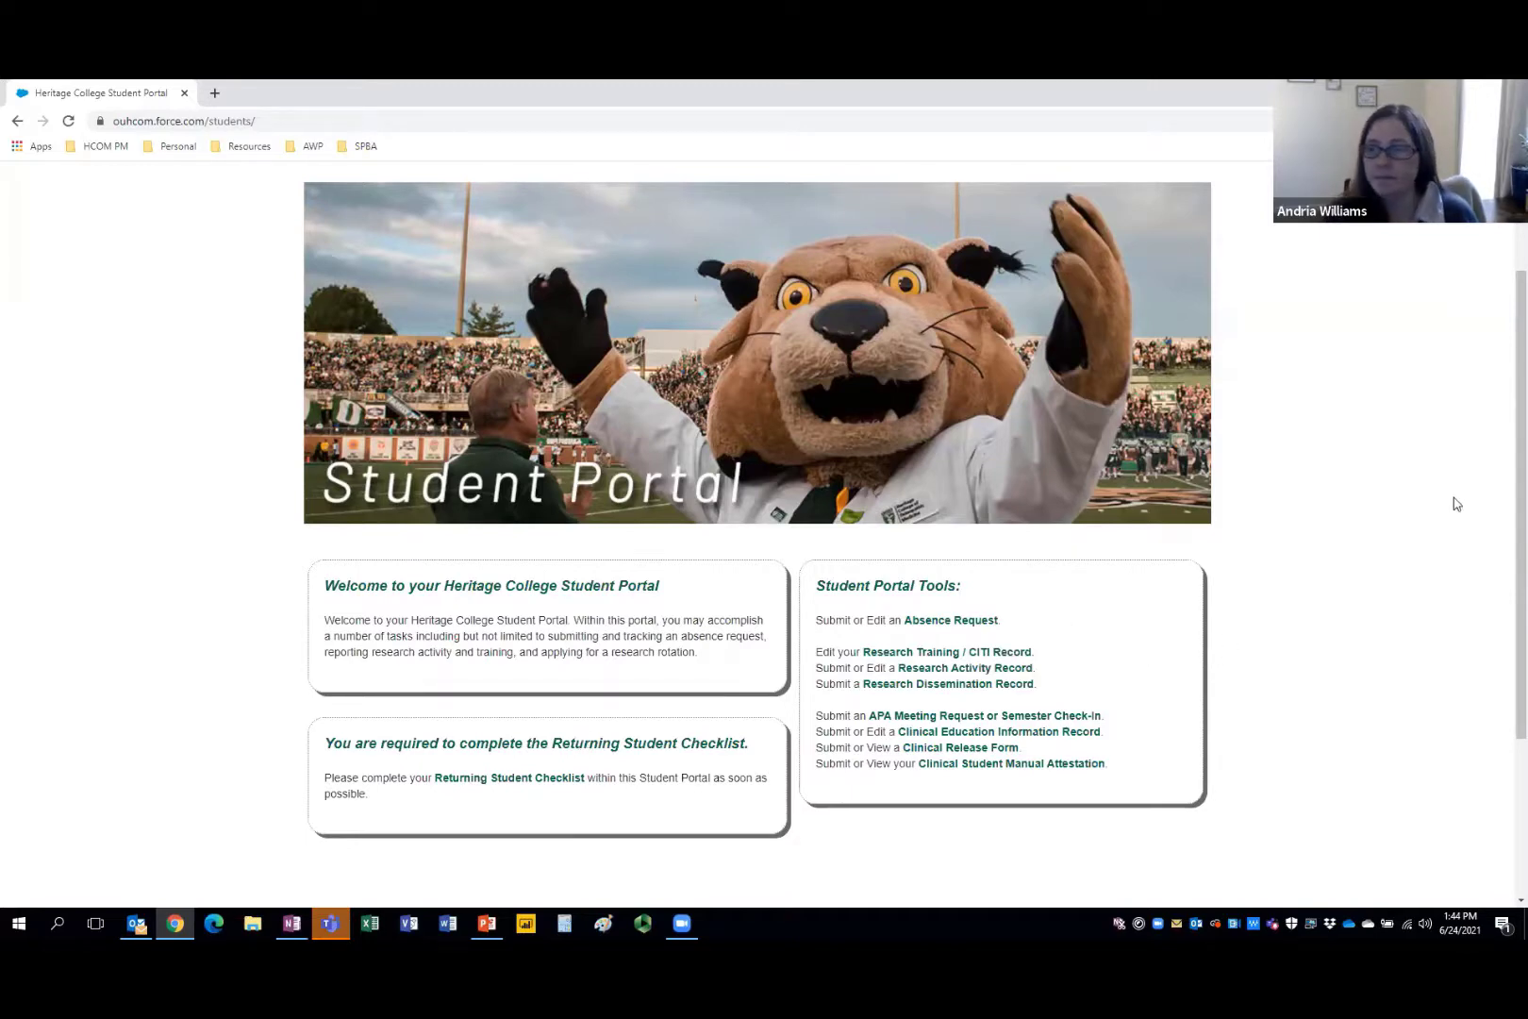
Open the absence requests page and review the three absence types and the existing request records
scroll(1505, 500, "down", 1)
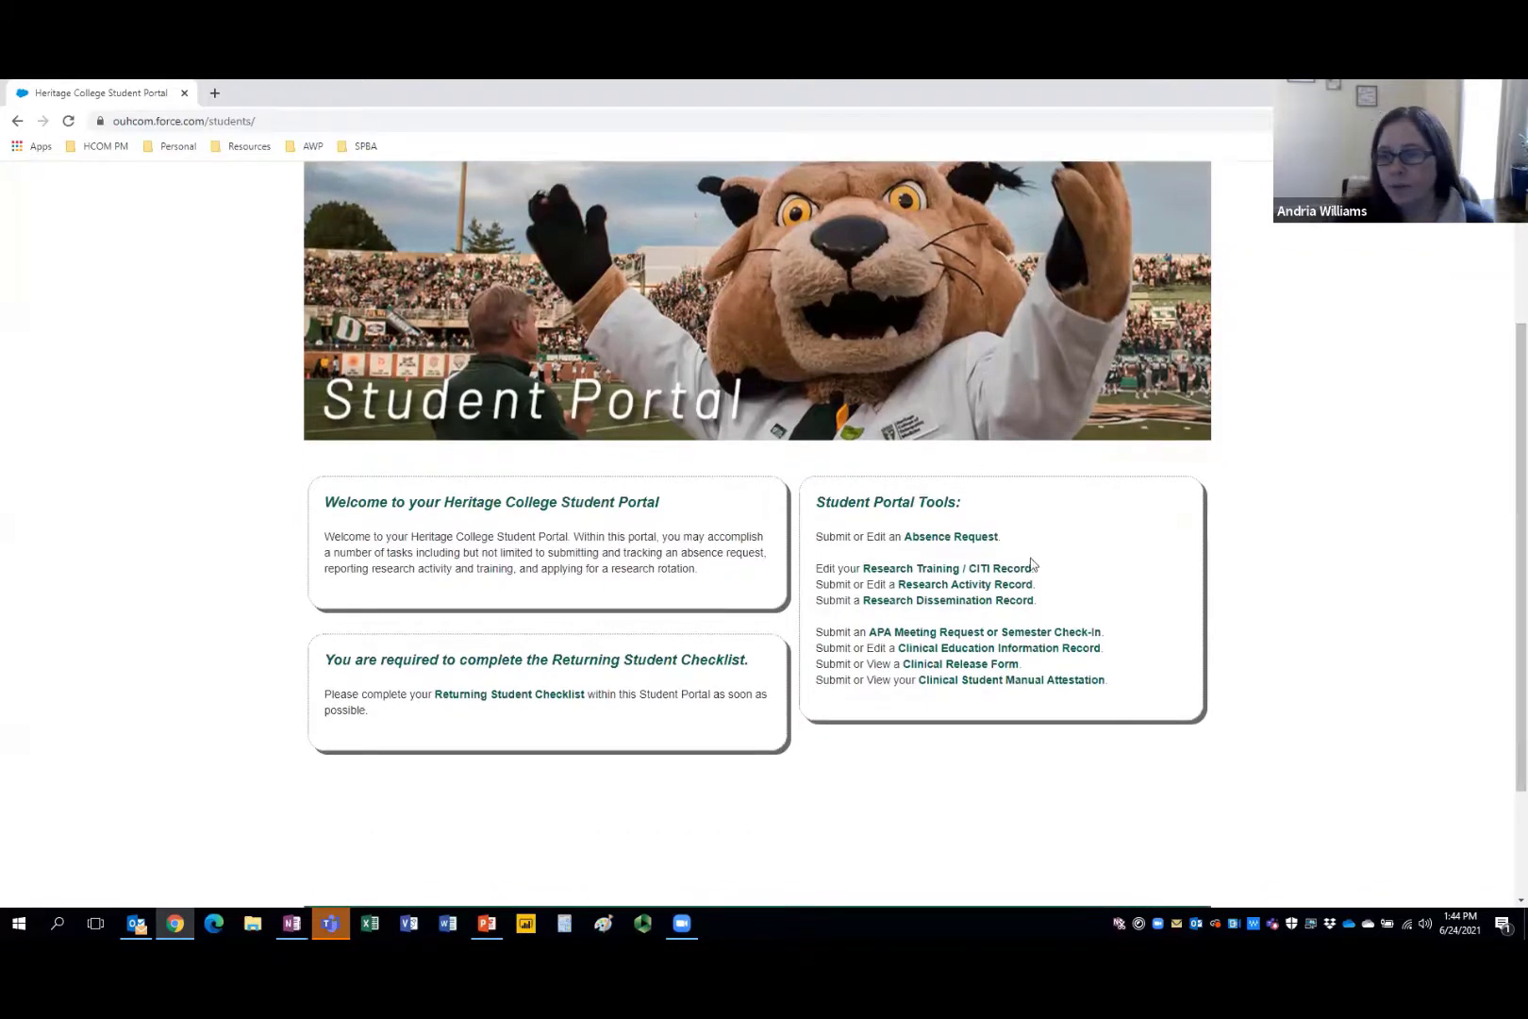
left_click(978, 543)
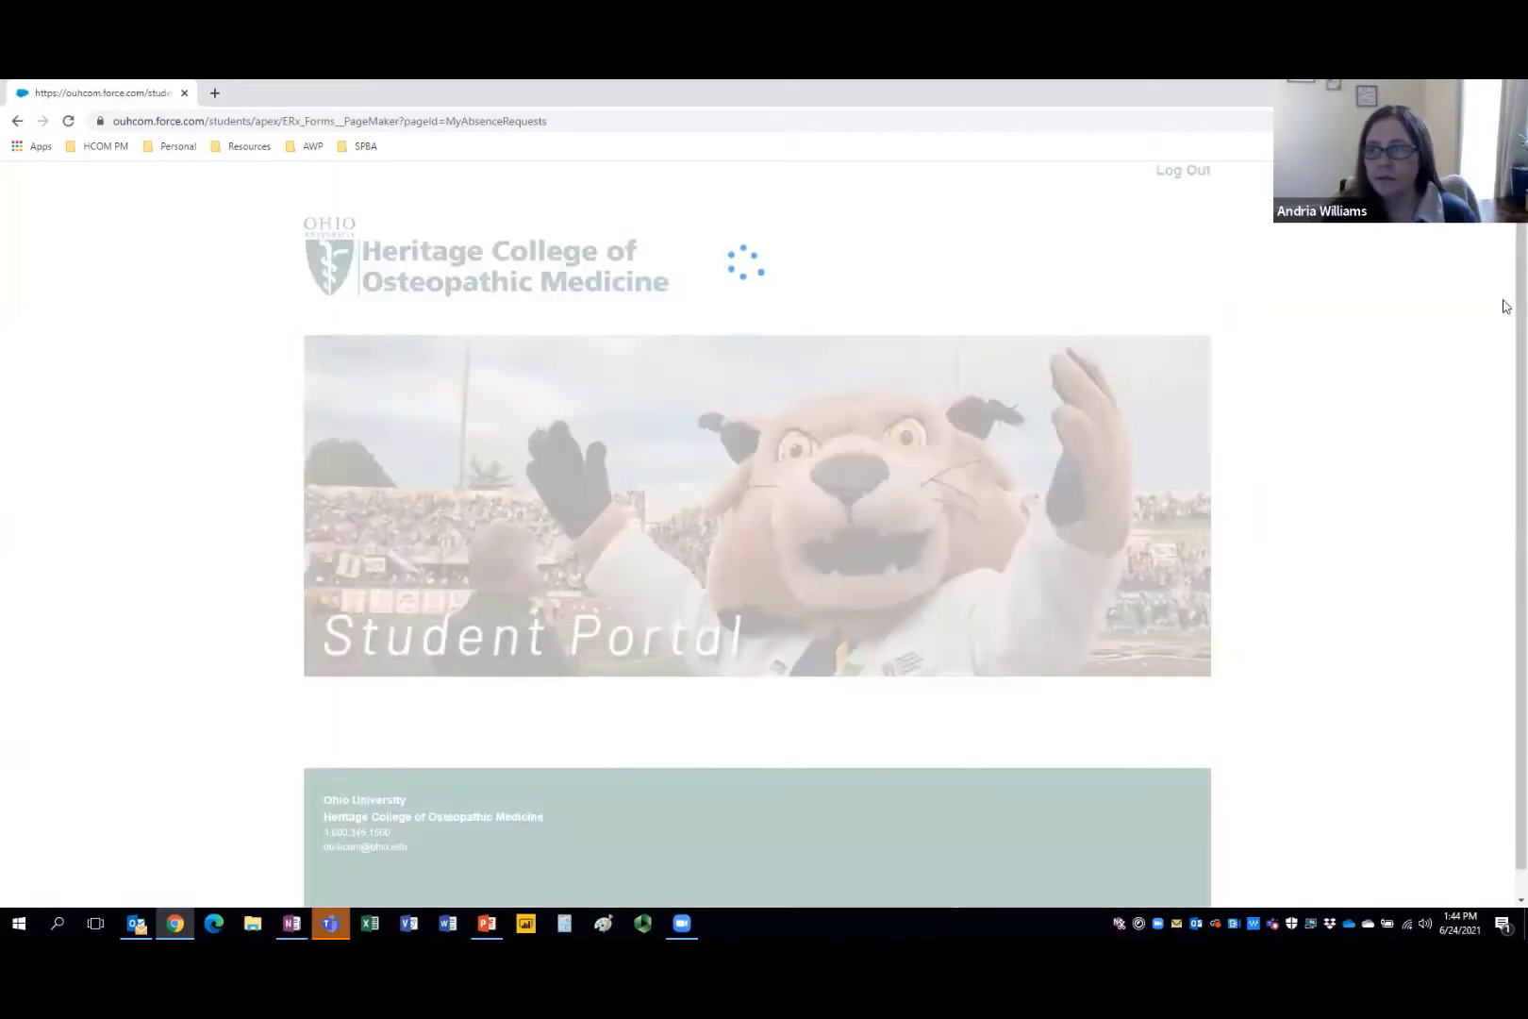
left_click_drag(1507, 312, 1507, 464)
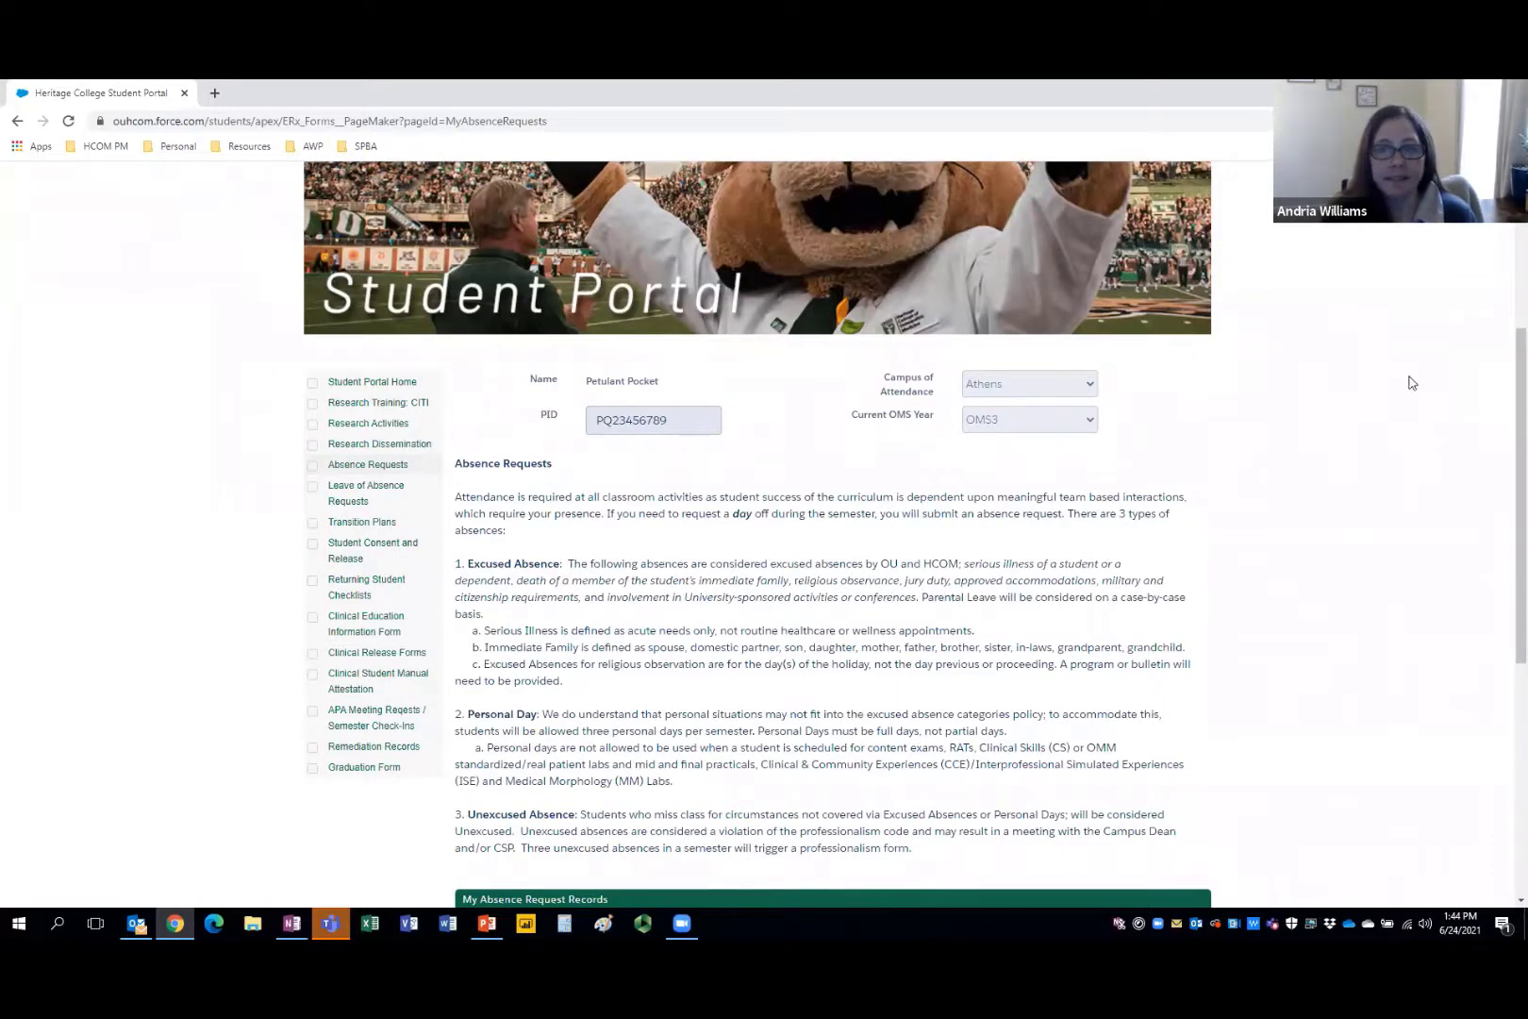
scroll(1506, 387, "down", 1)
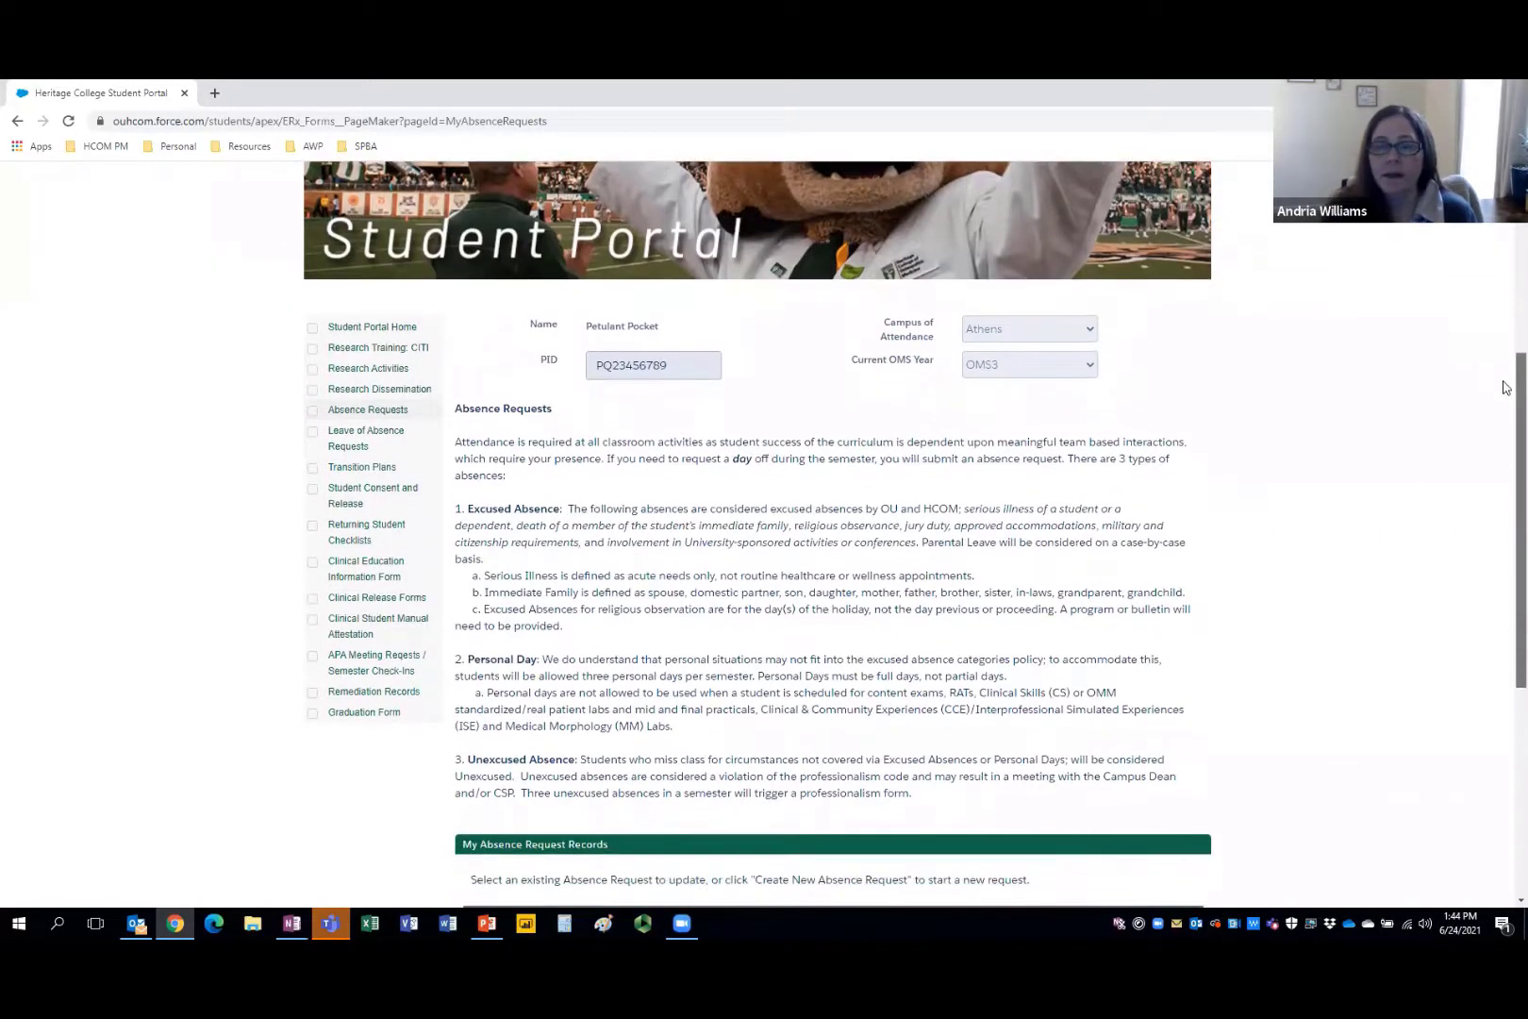
scroll(1505, 387, "down", 3)
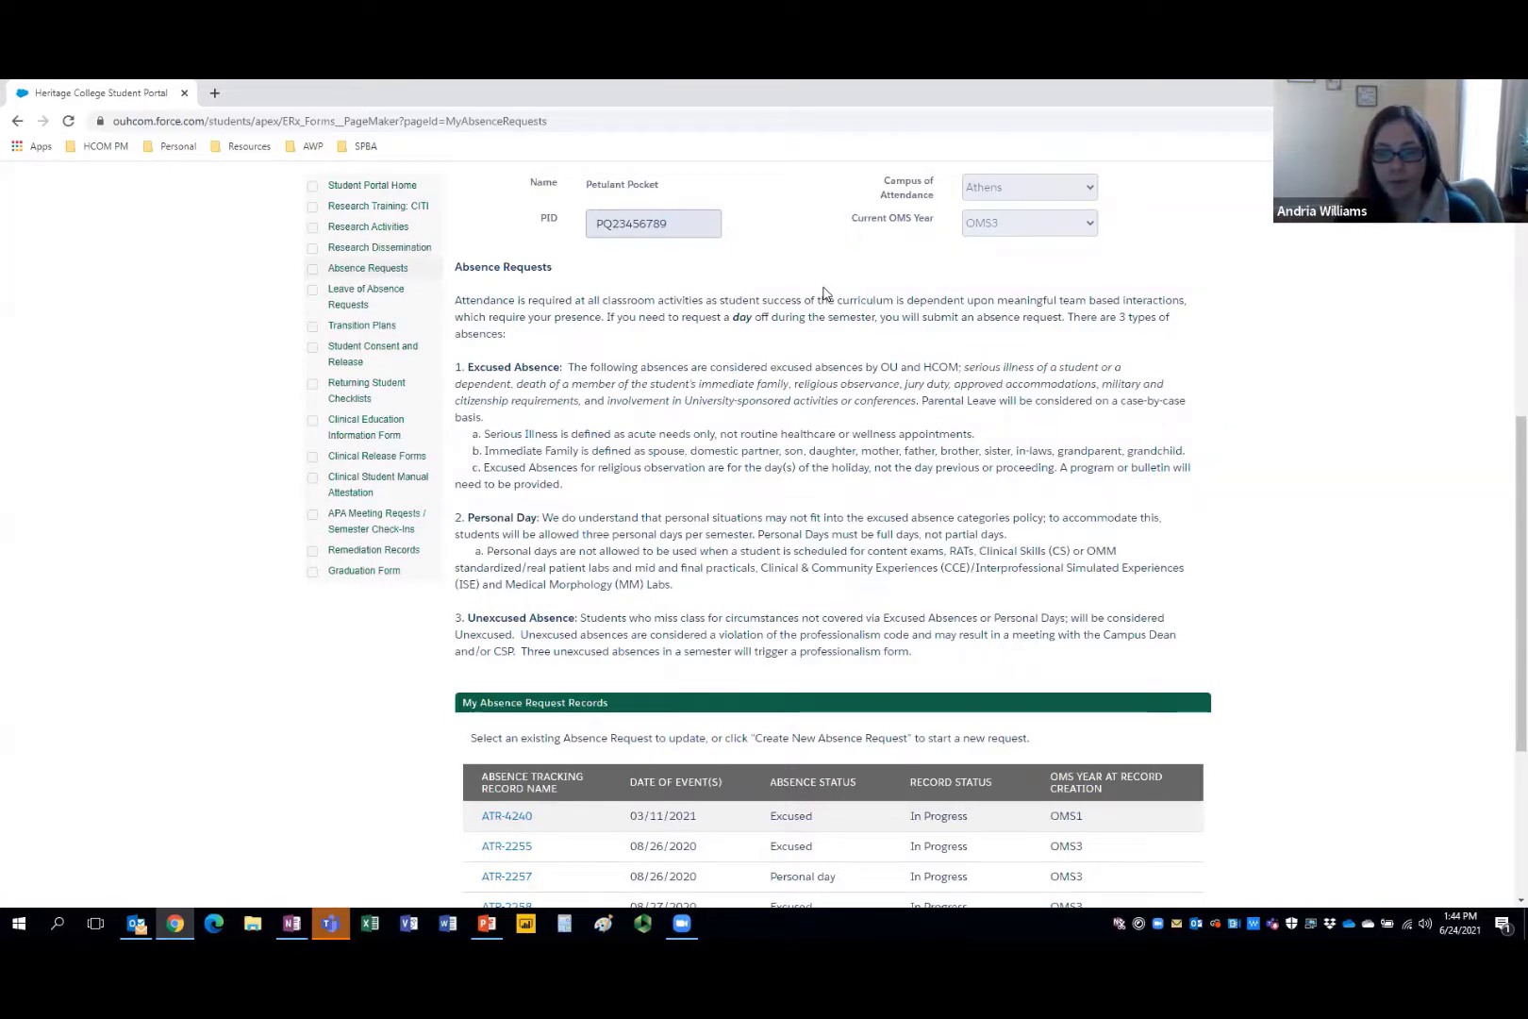
scroll(1505, 503, "down", 1)
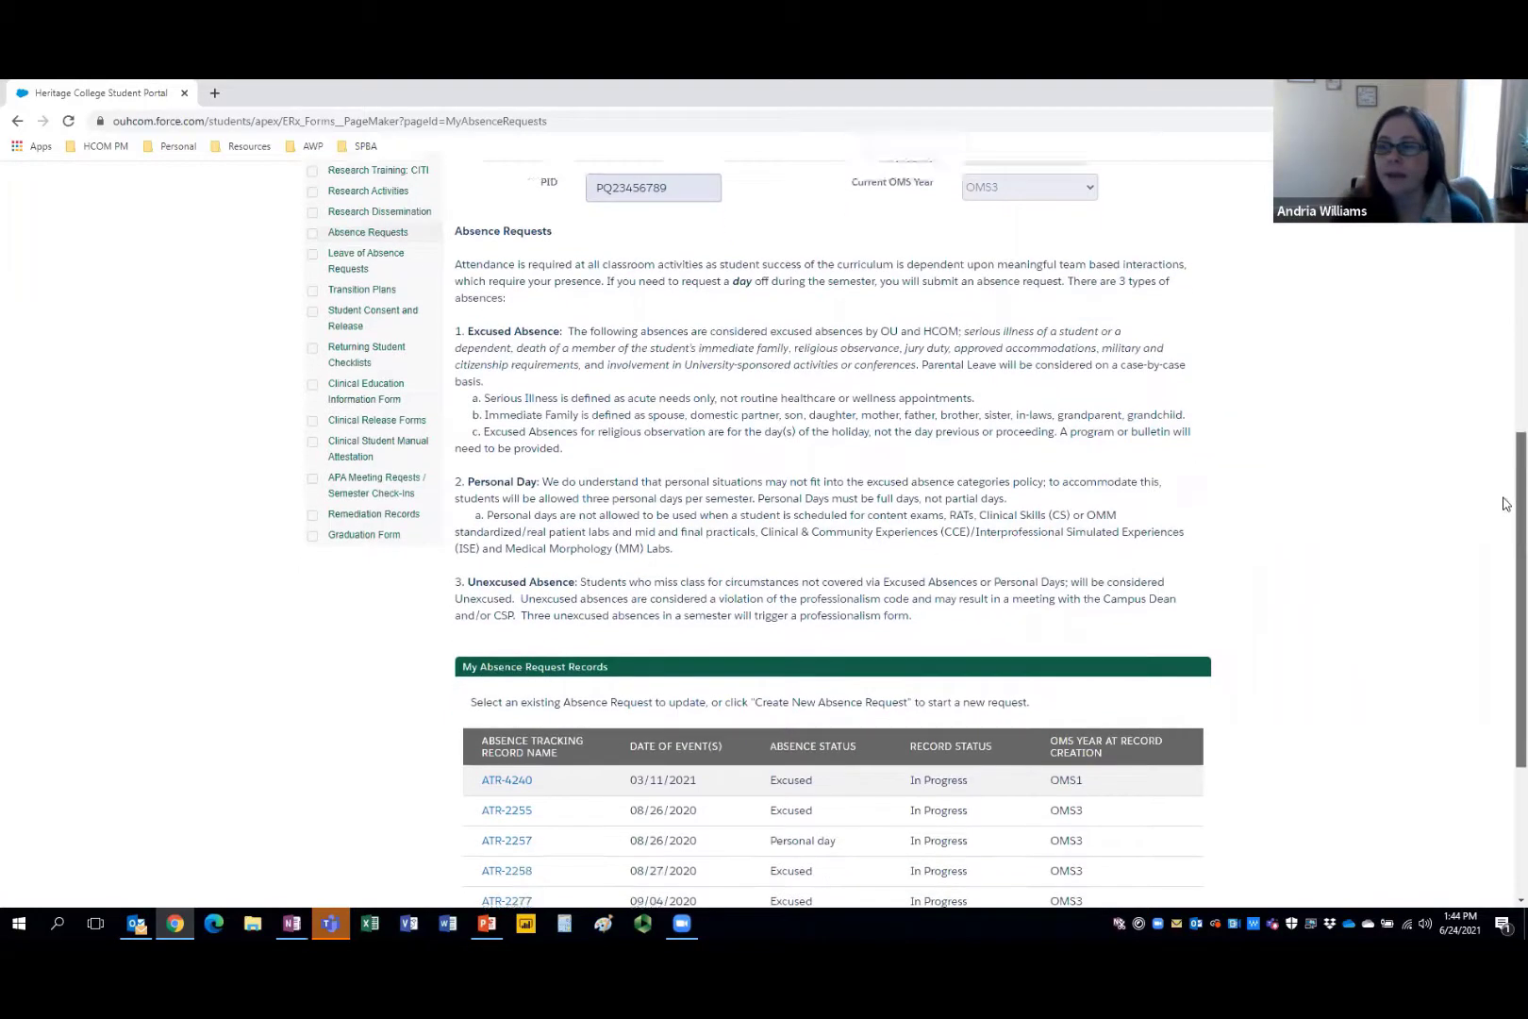
scroll(1505, 528, "down", 3)
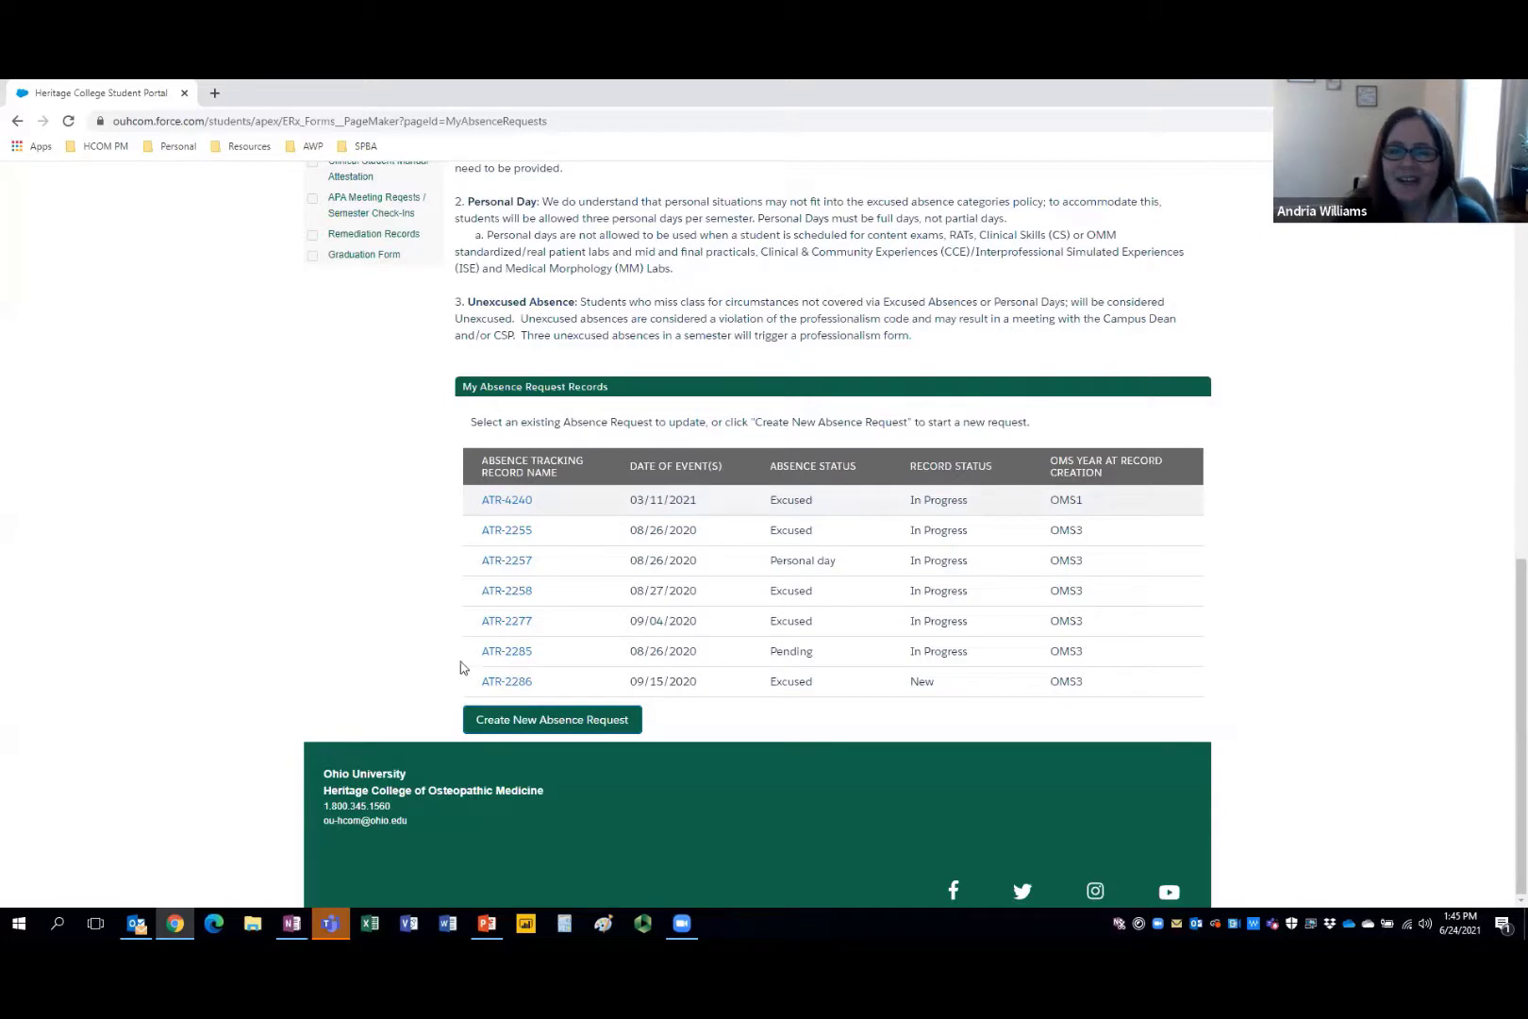
Create a new absence request and read its instructions on single-date requests and correcting locked records
left_click(600, 727)
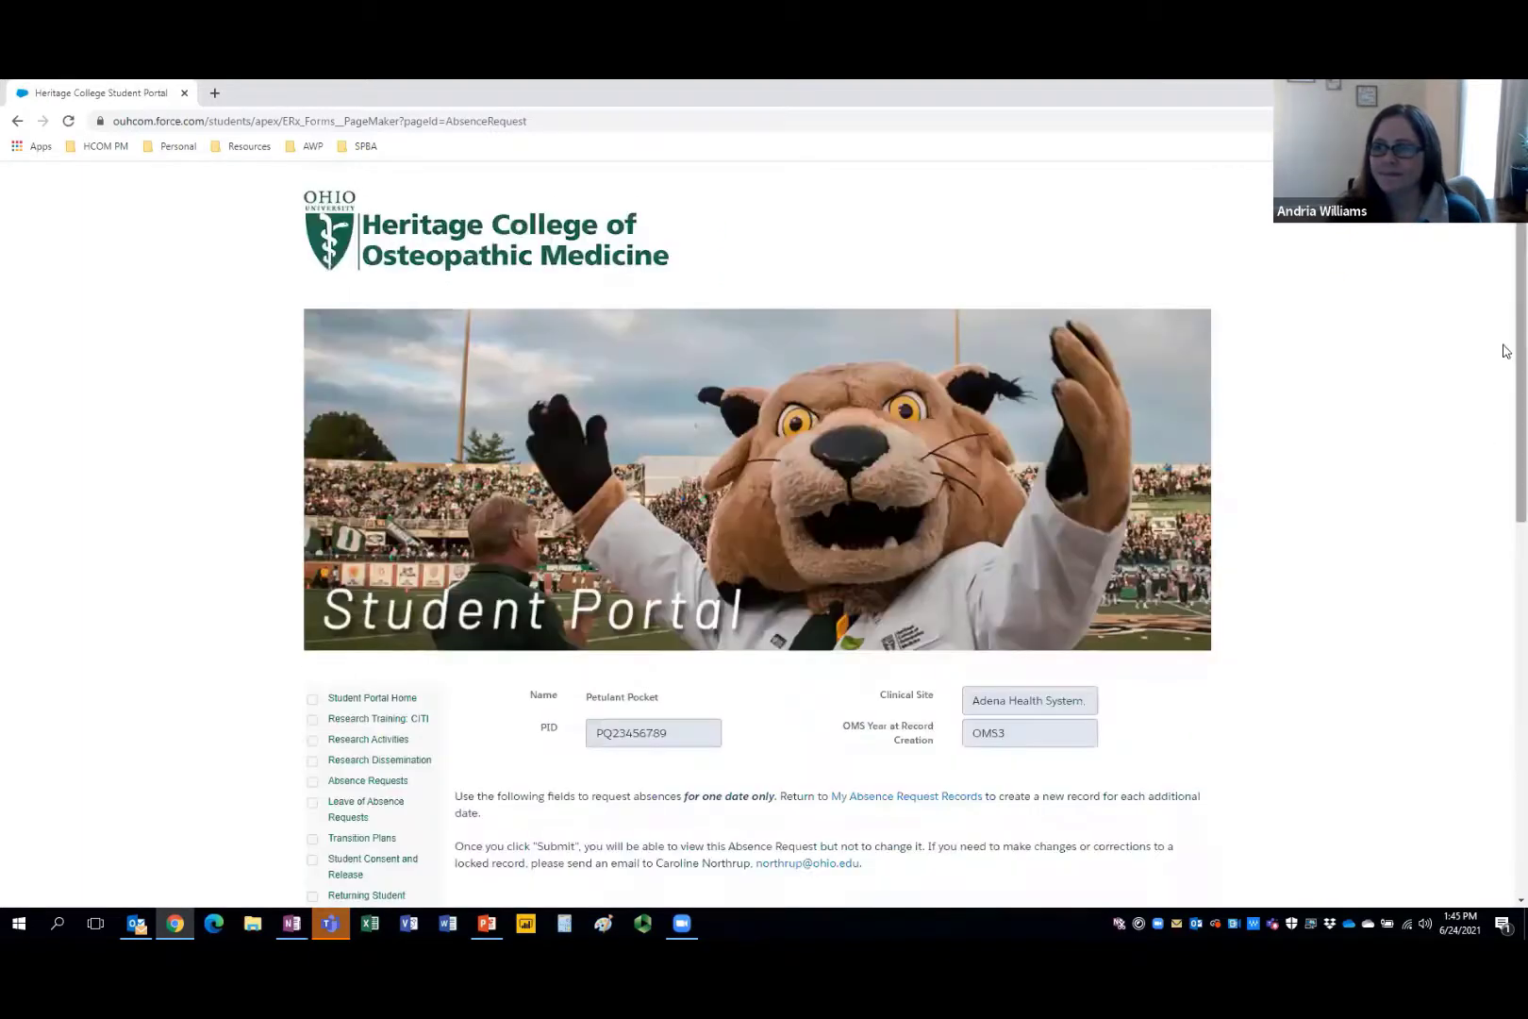
scroll(1505, 406, "down", 2)
scroll(1505, 502, "down", 3)
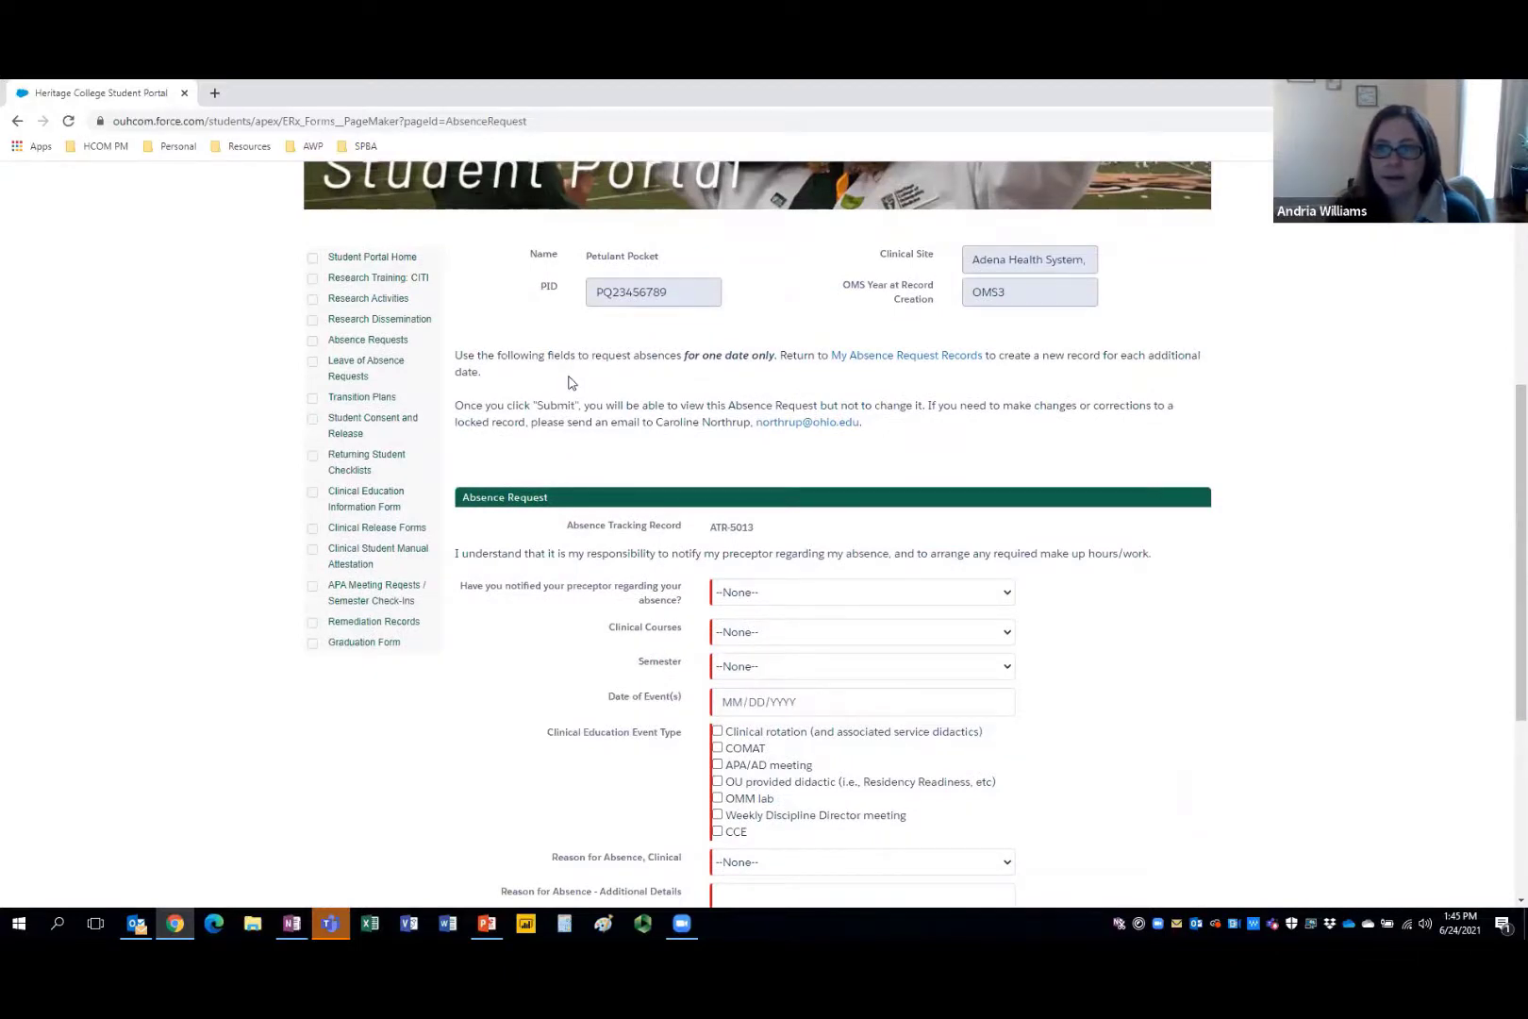
left_click_drag(911, 430, 468, 409)
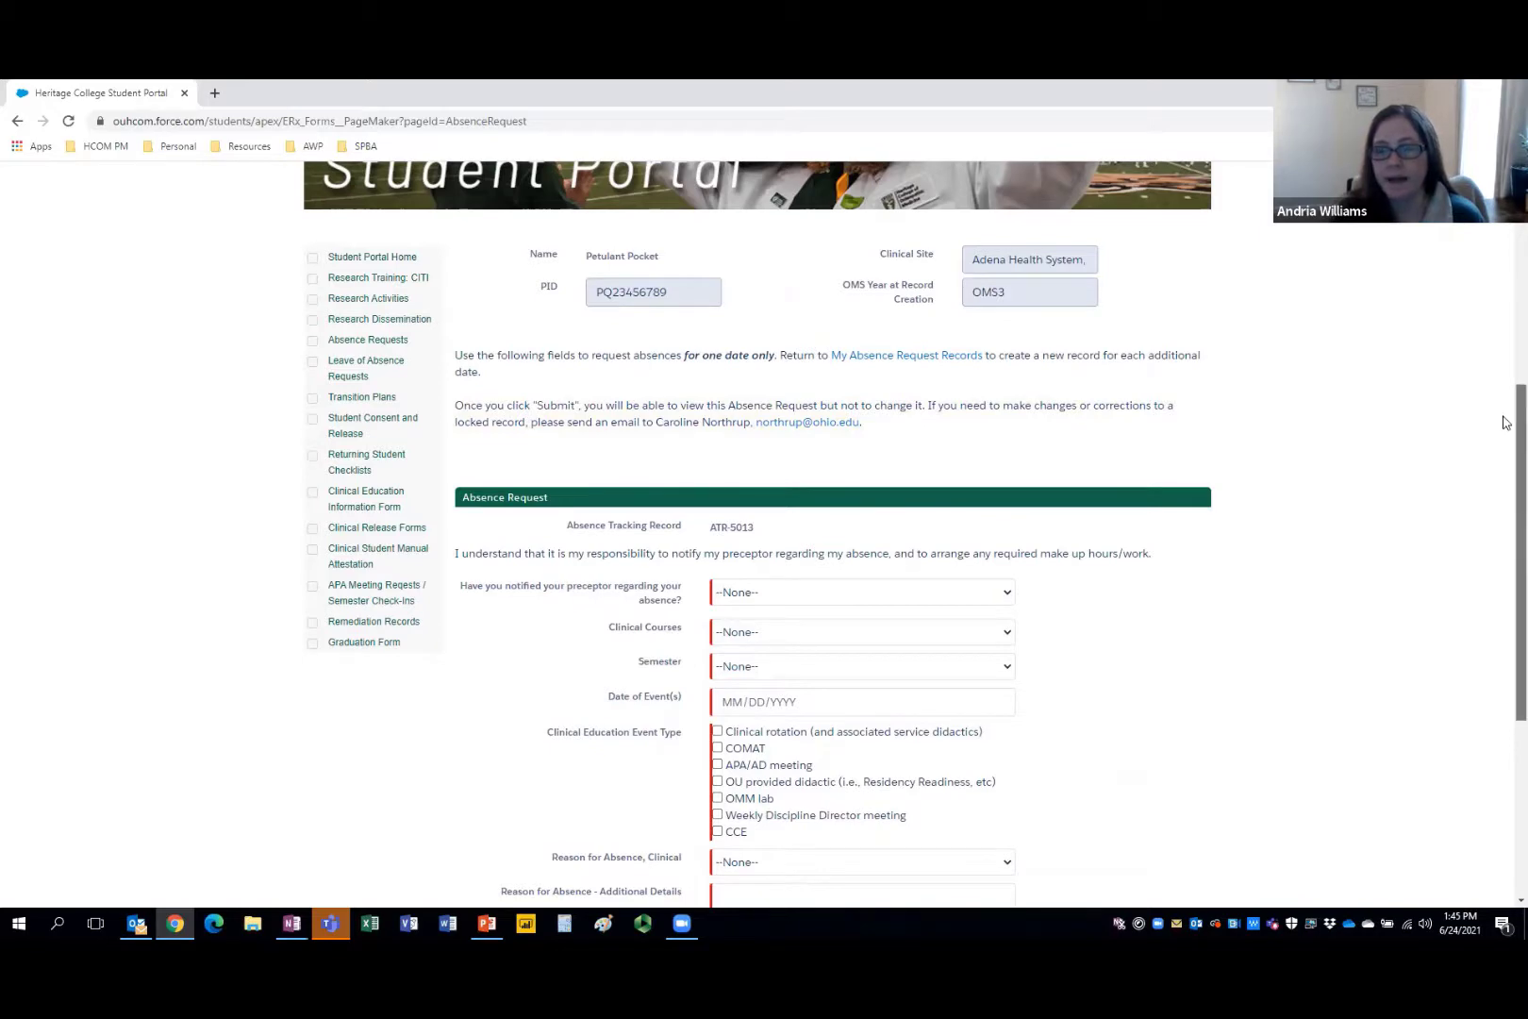
scroll(1505, 462, "down", 1)
scroll(1505, 478, "down", 1)
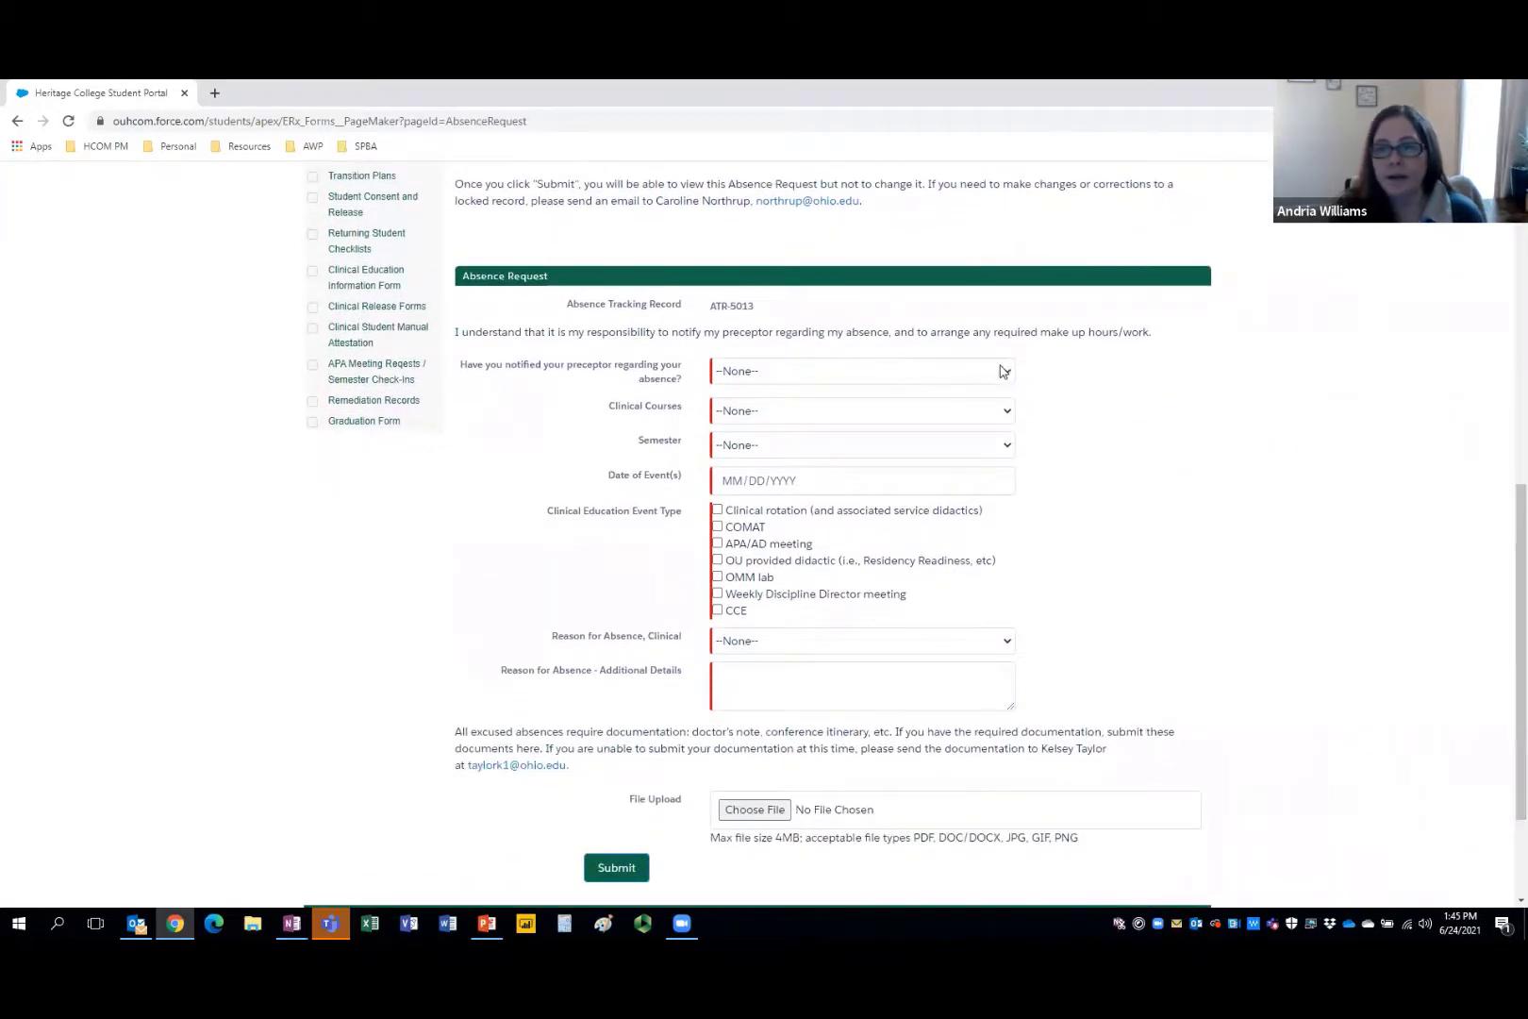
Examine the preceptor notification and clinical course options and the remaining fields of the absence request form
left_click(1009, 371)
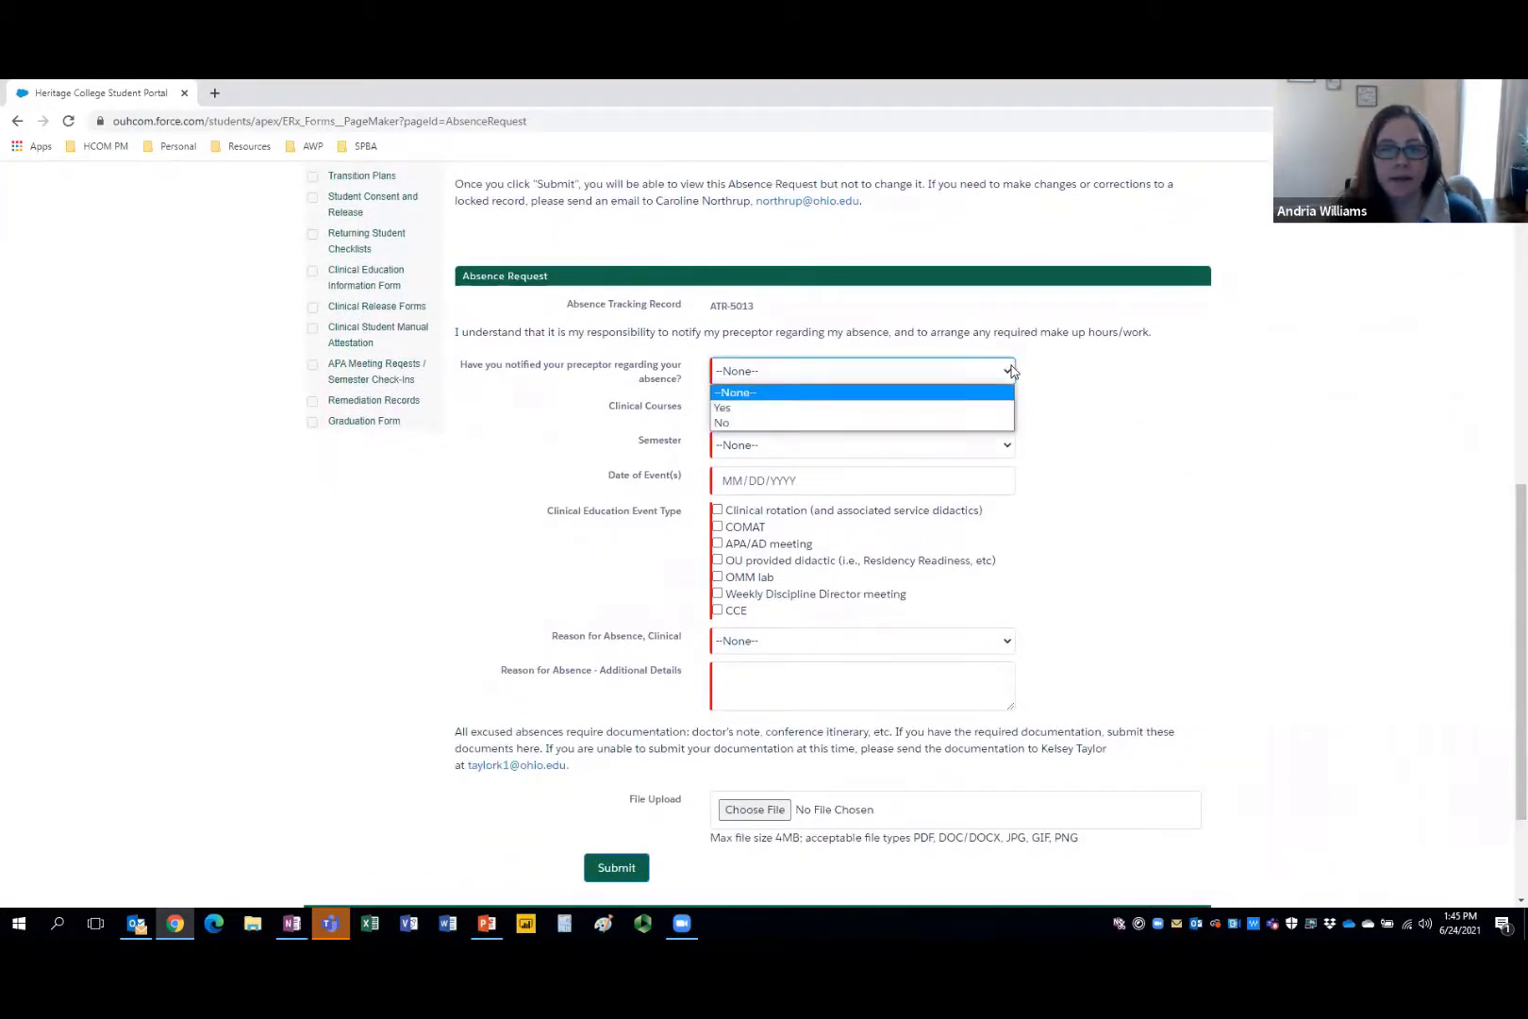
left_click(1010, 371)
left_click(1005, 411)
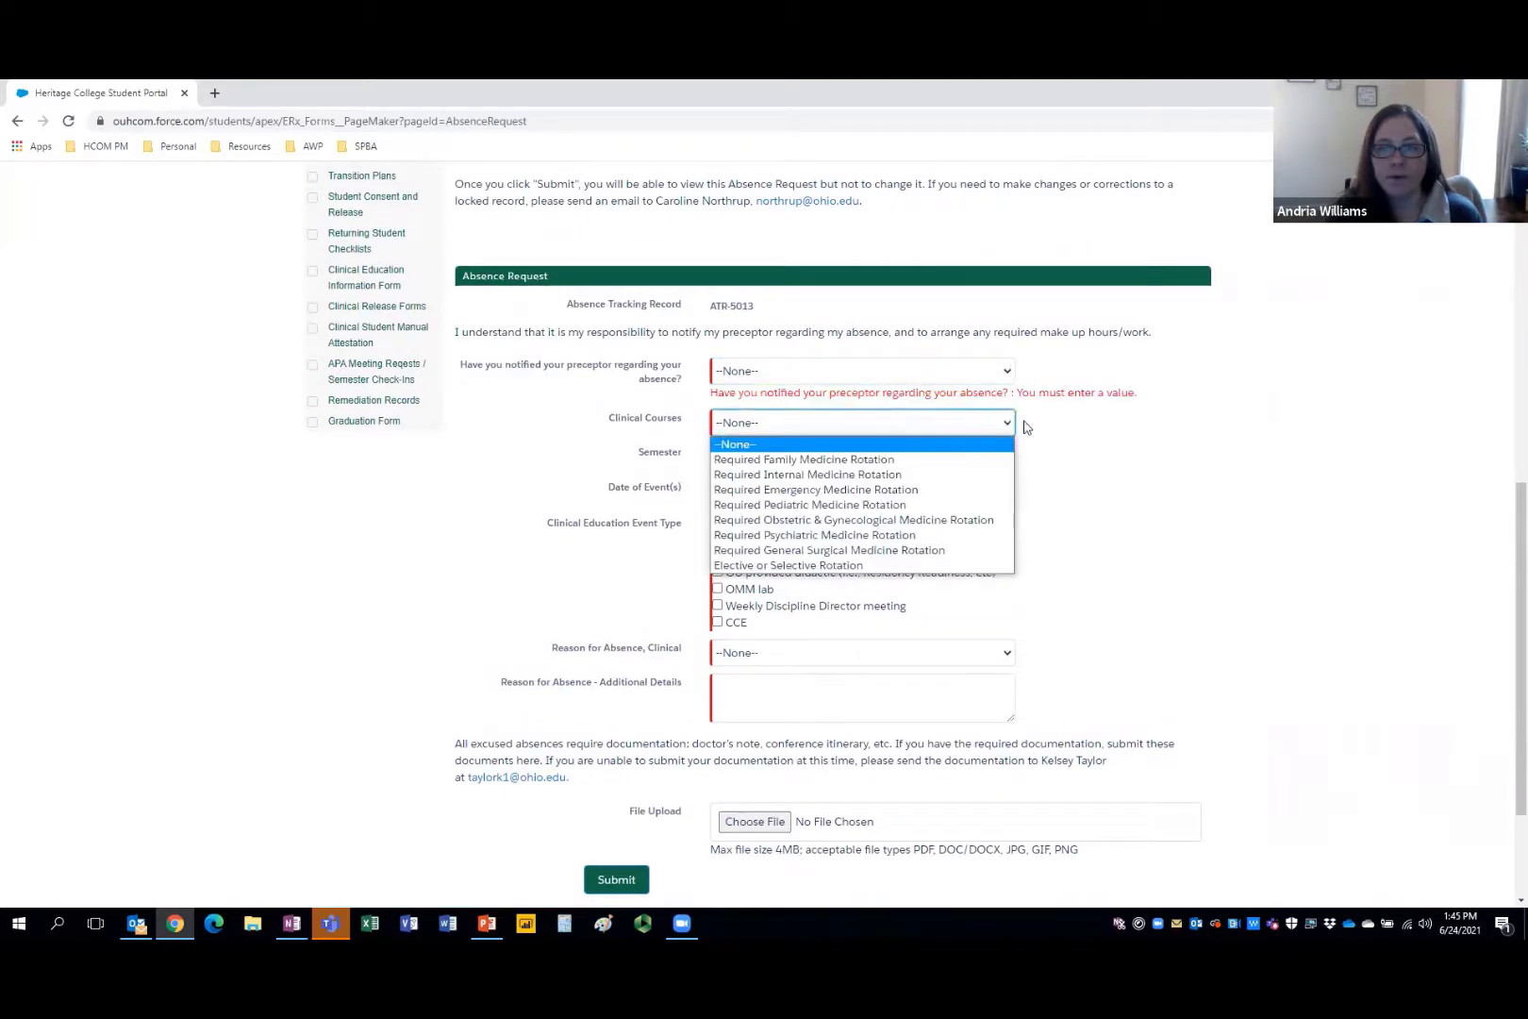
left_click(1026, 427)
scroll(1505, 580, "down", 1)
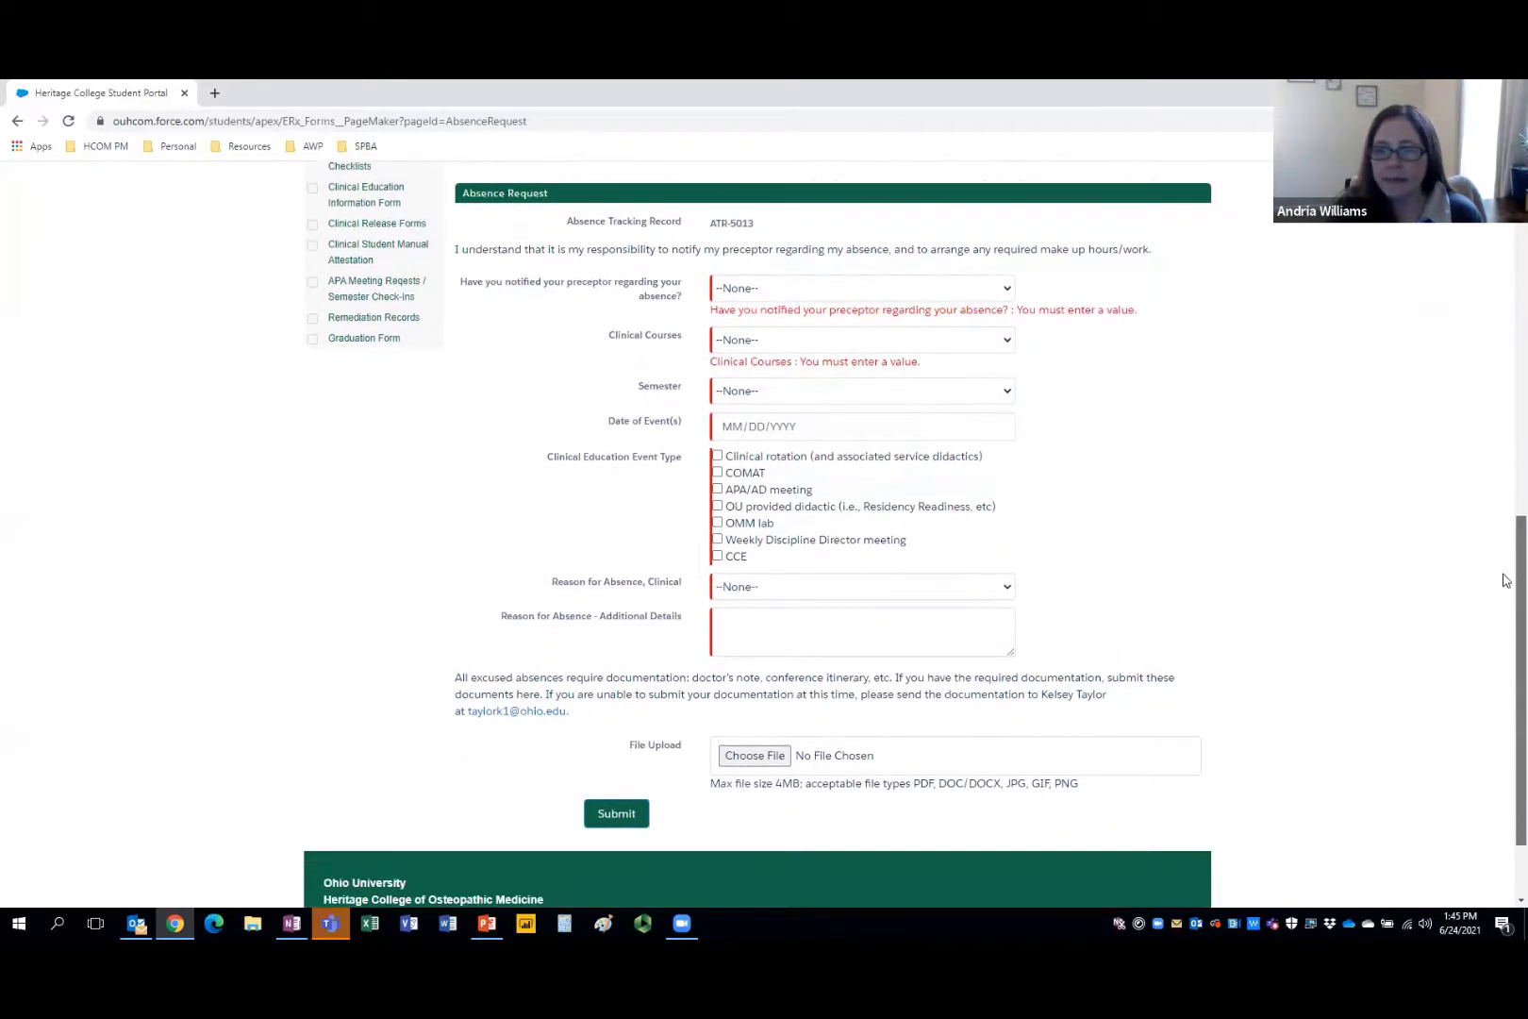
scroll(1504, 580, "down", 1)
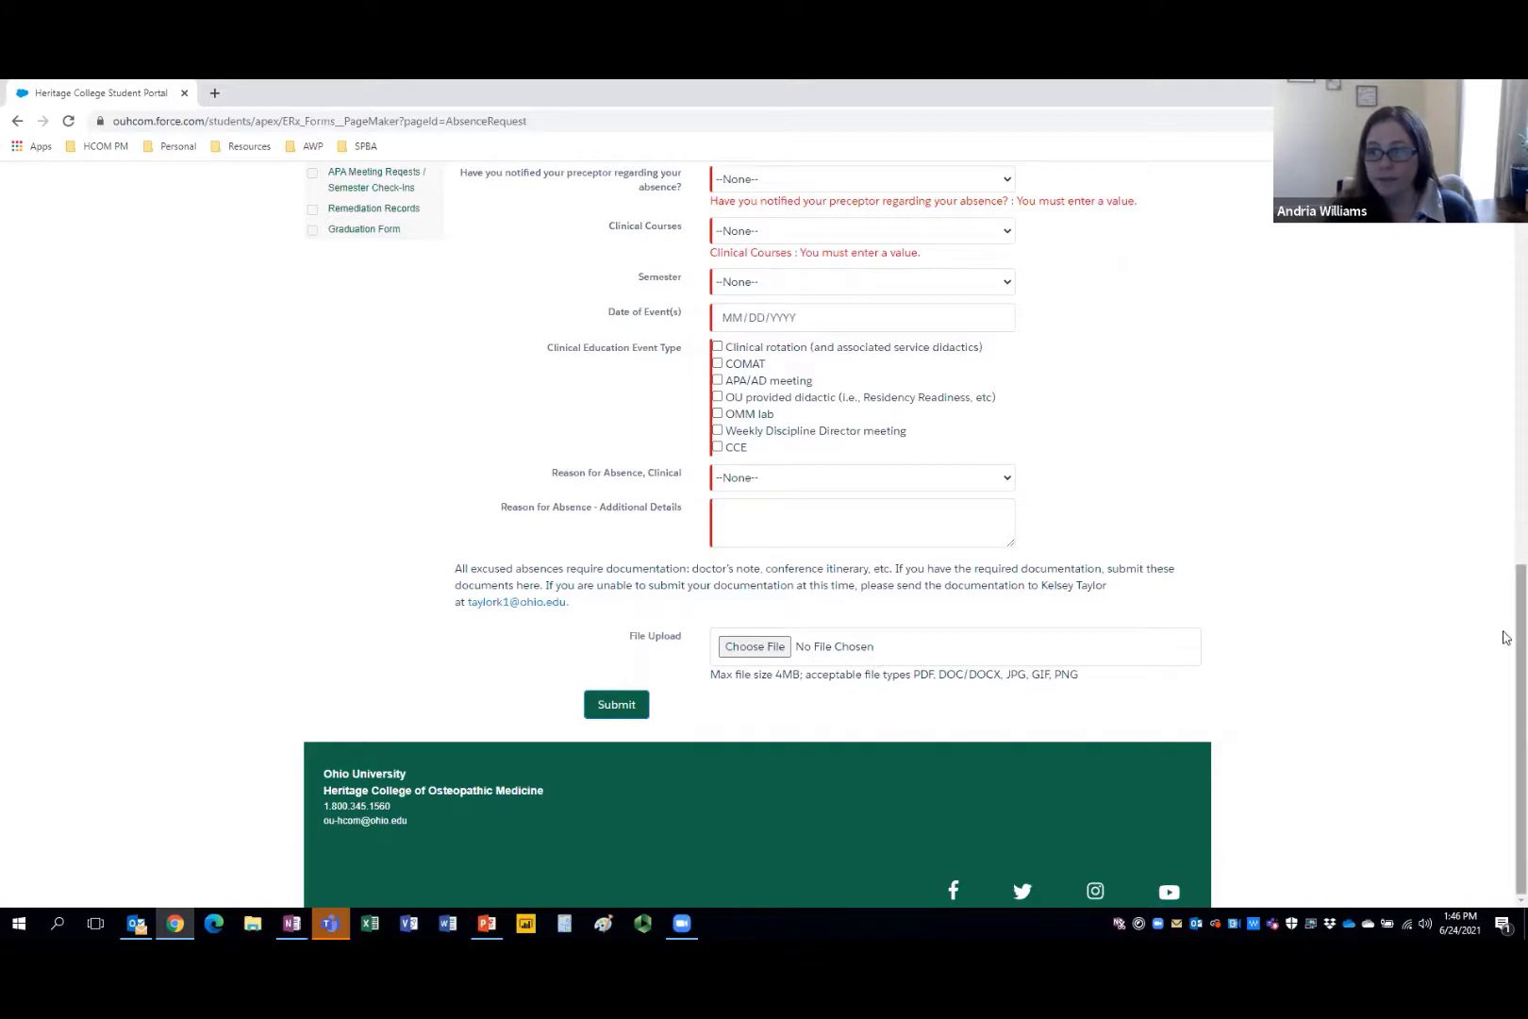
Open the leave of absence requests page and create a new leave of absence request
left_click_drag(1505, 642, 1483, 424)
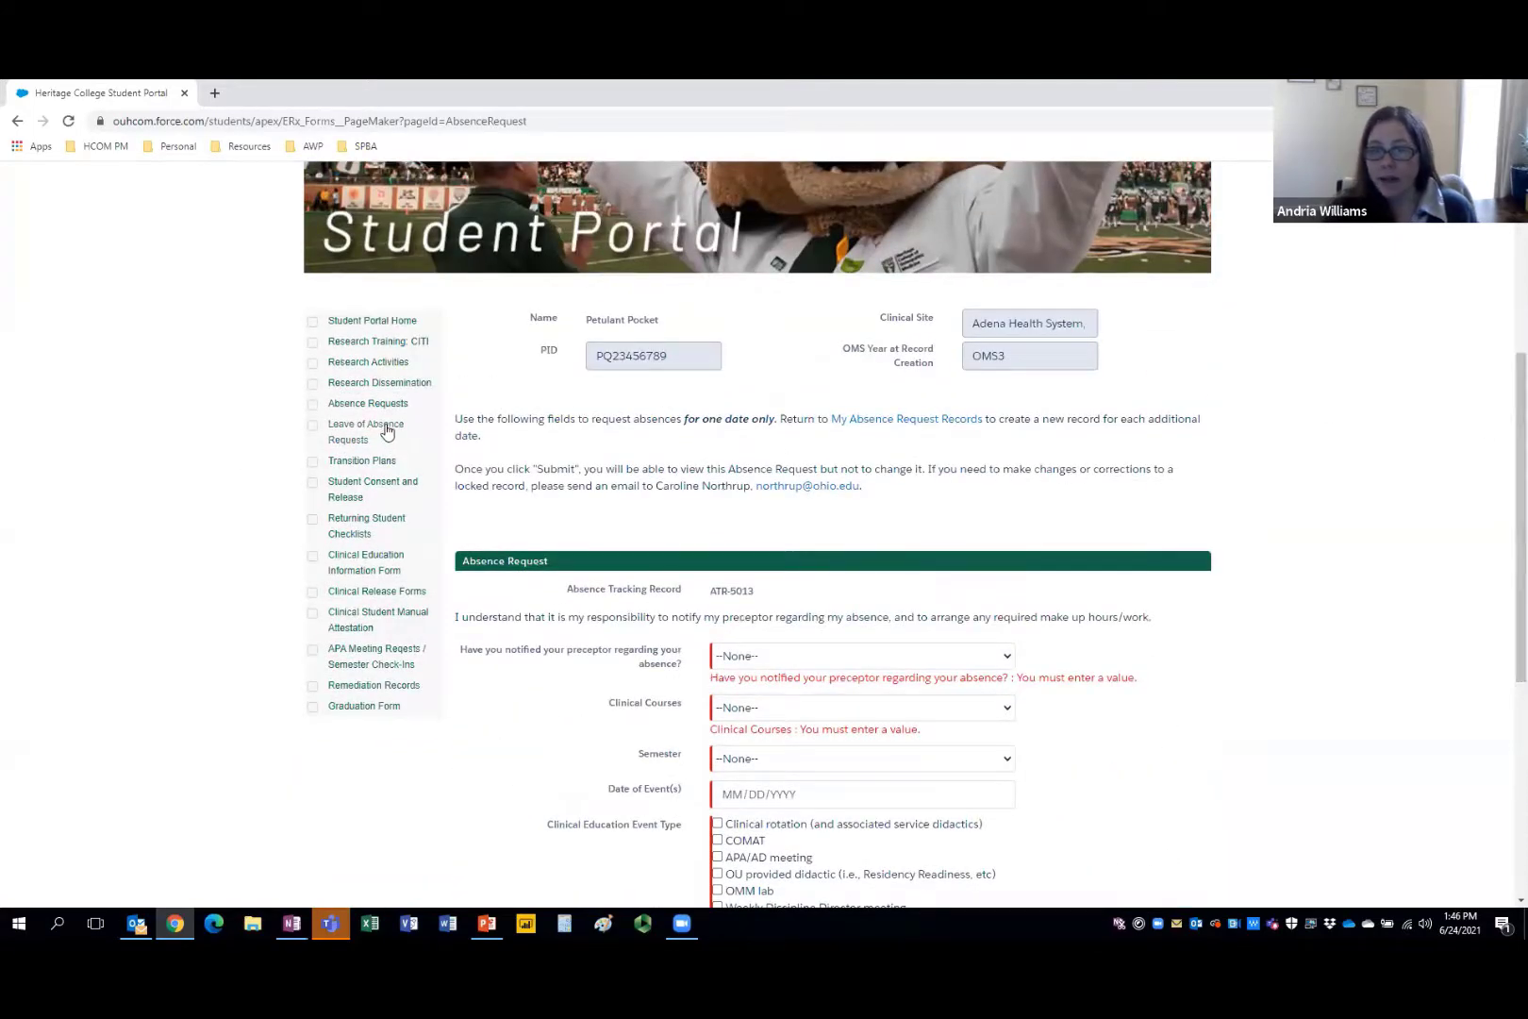
left_click(386, 431)
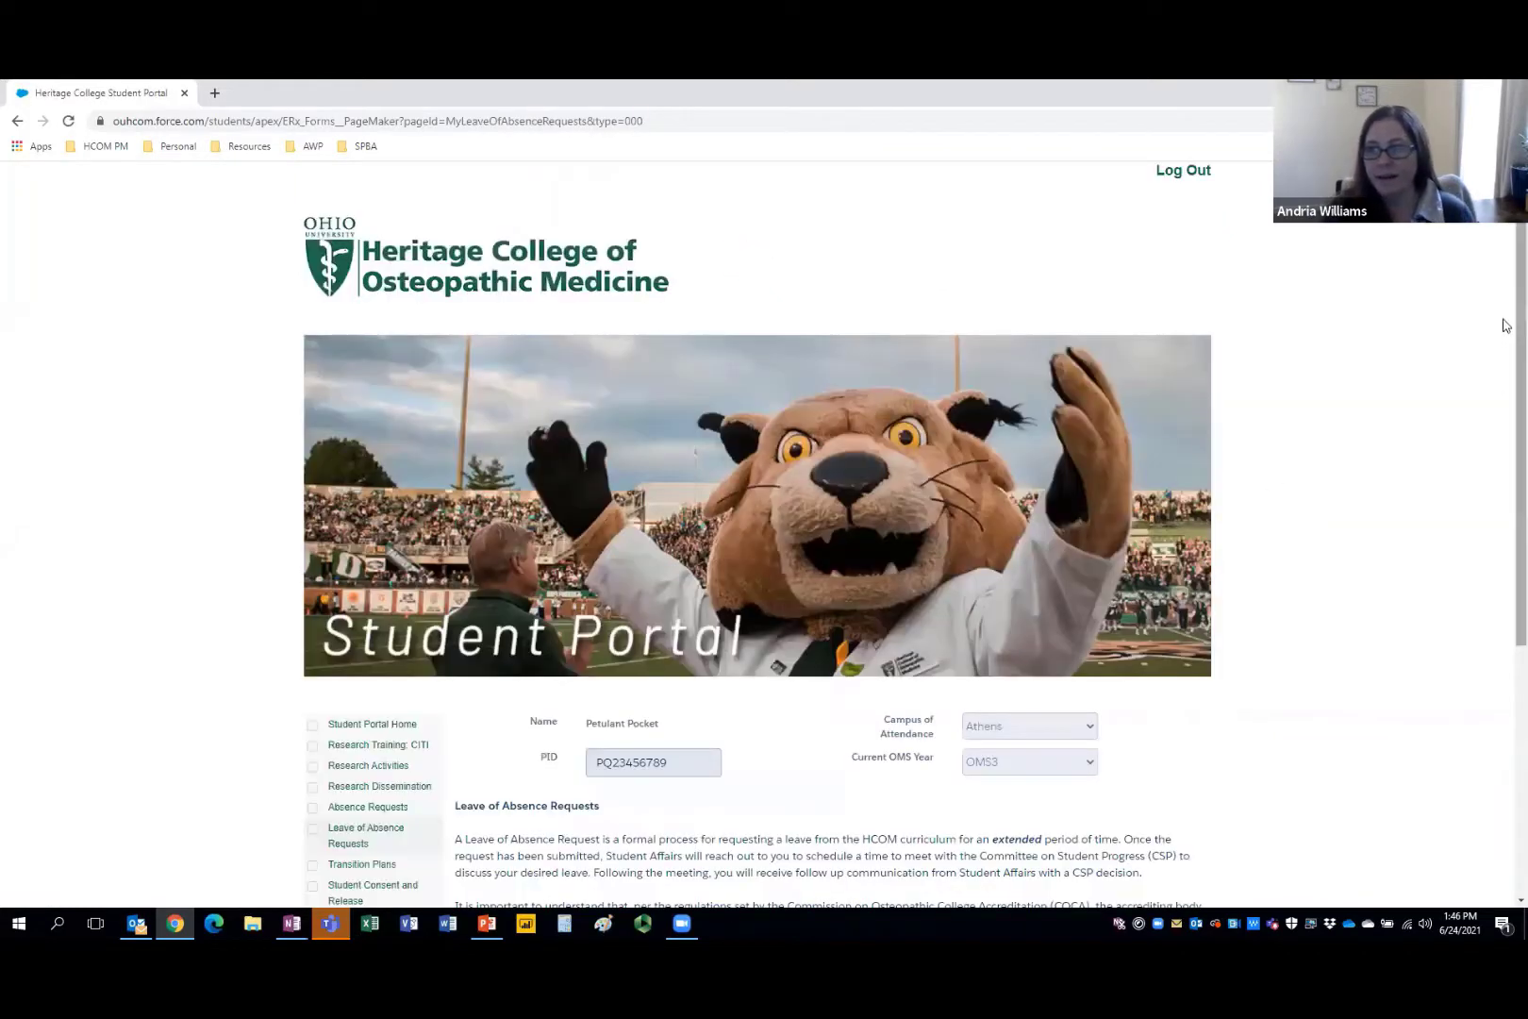
scroll(1505, 326, "down", 4)
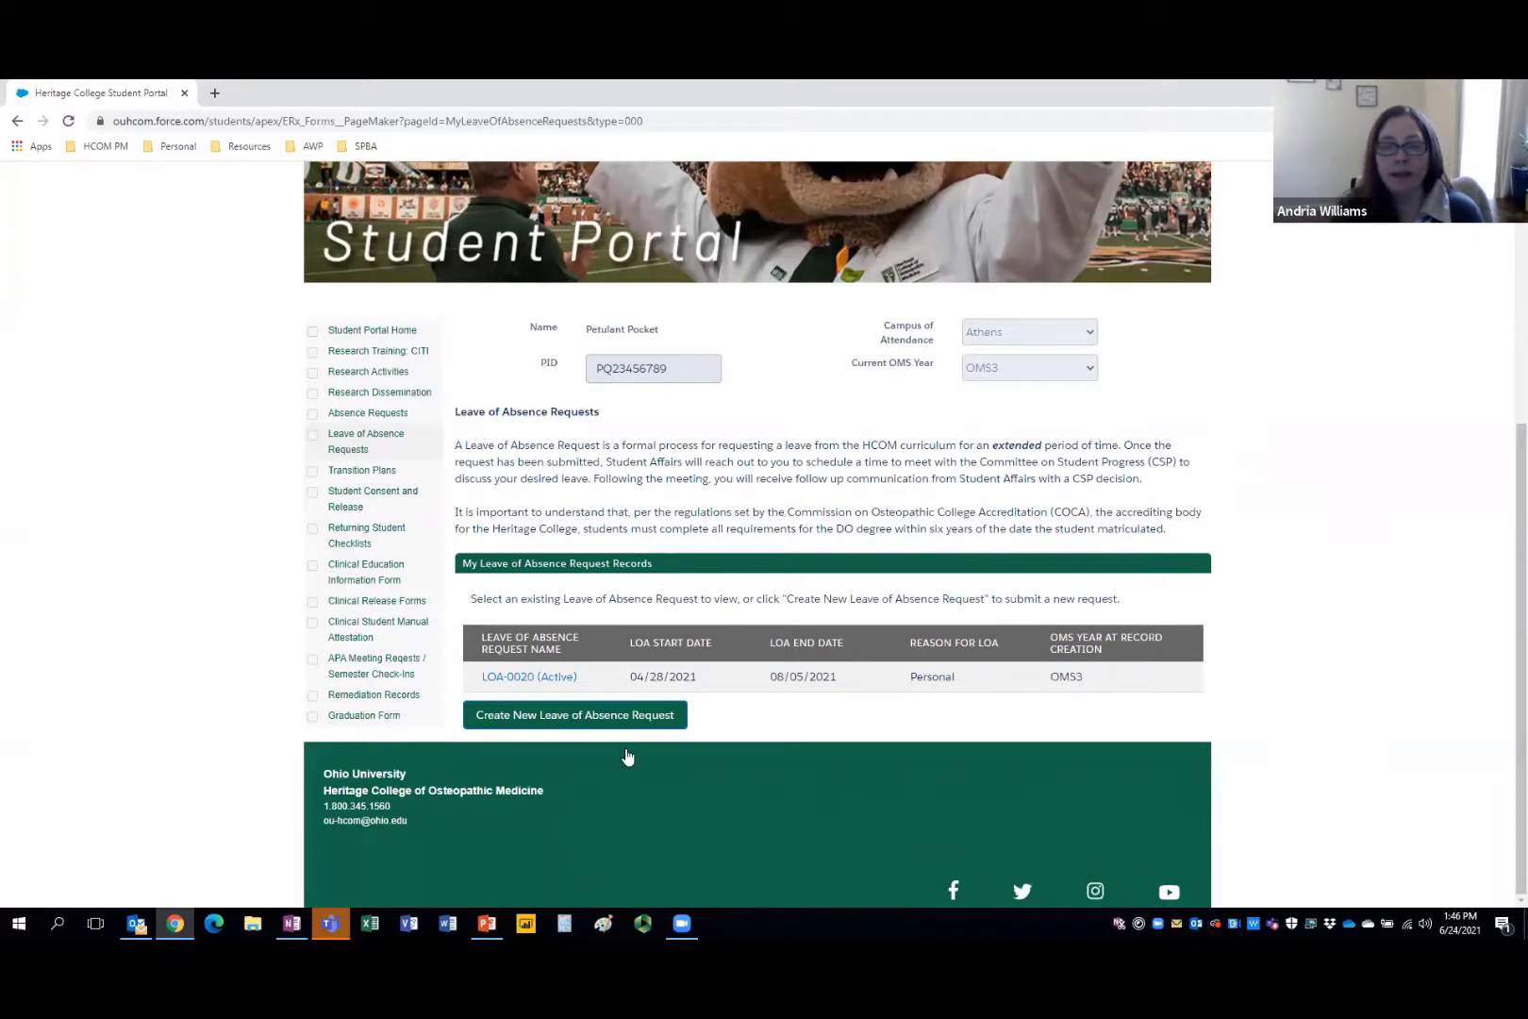
left_click(622, 721)
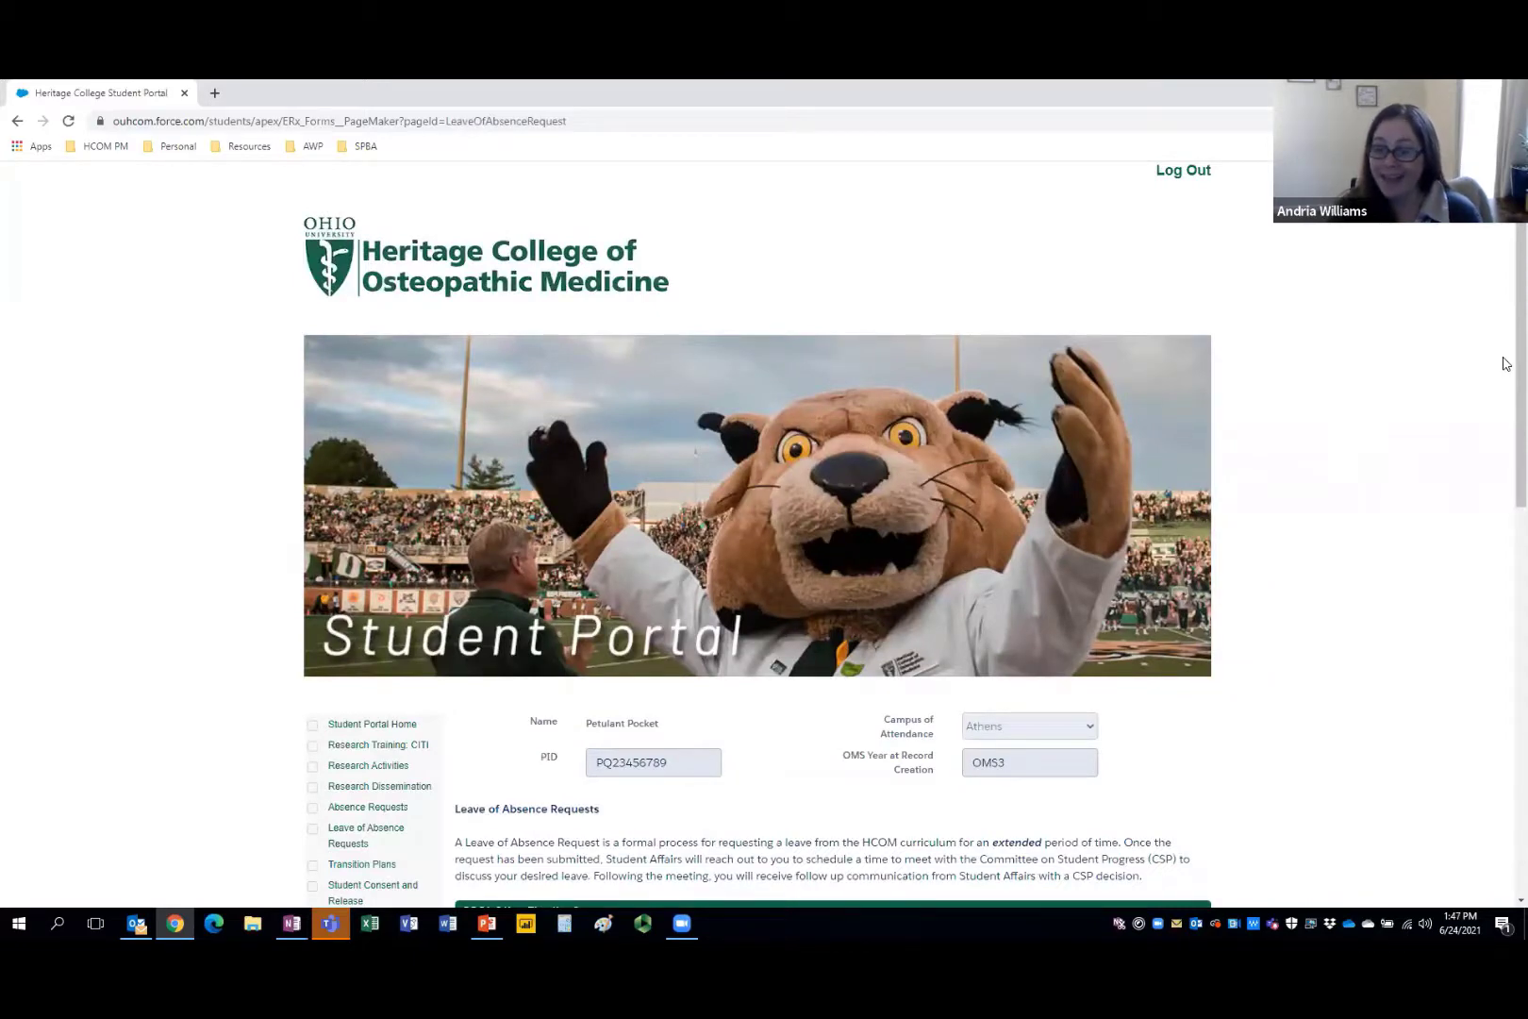
Acknowledge the COCA 6-Year Timeline, Financial Aid and Insurance impact statements as read and understood
scroll(1506, 364, "down", 5)
scroll(1506, 592, "down", 1)
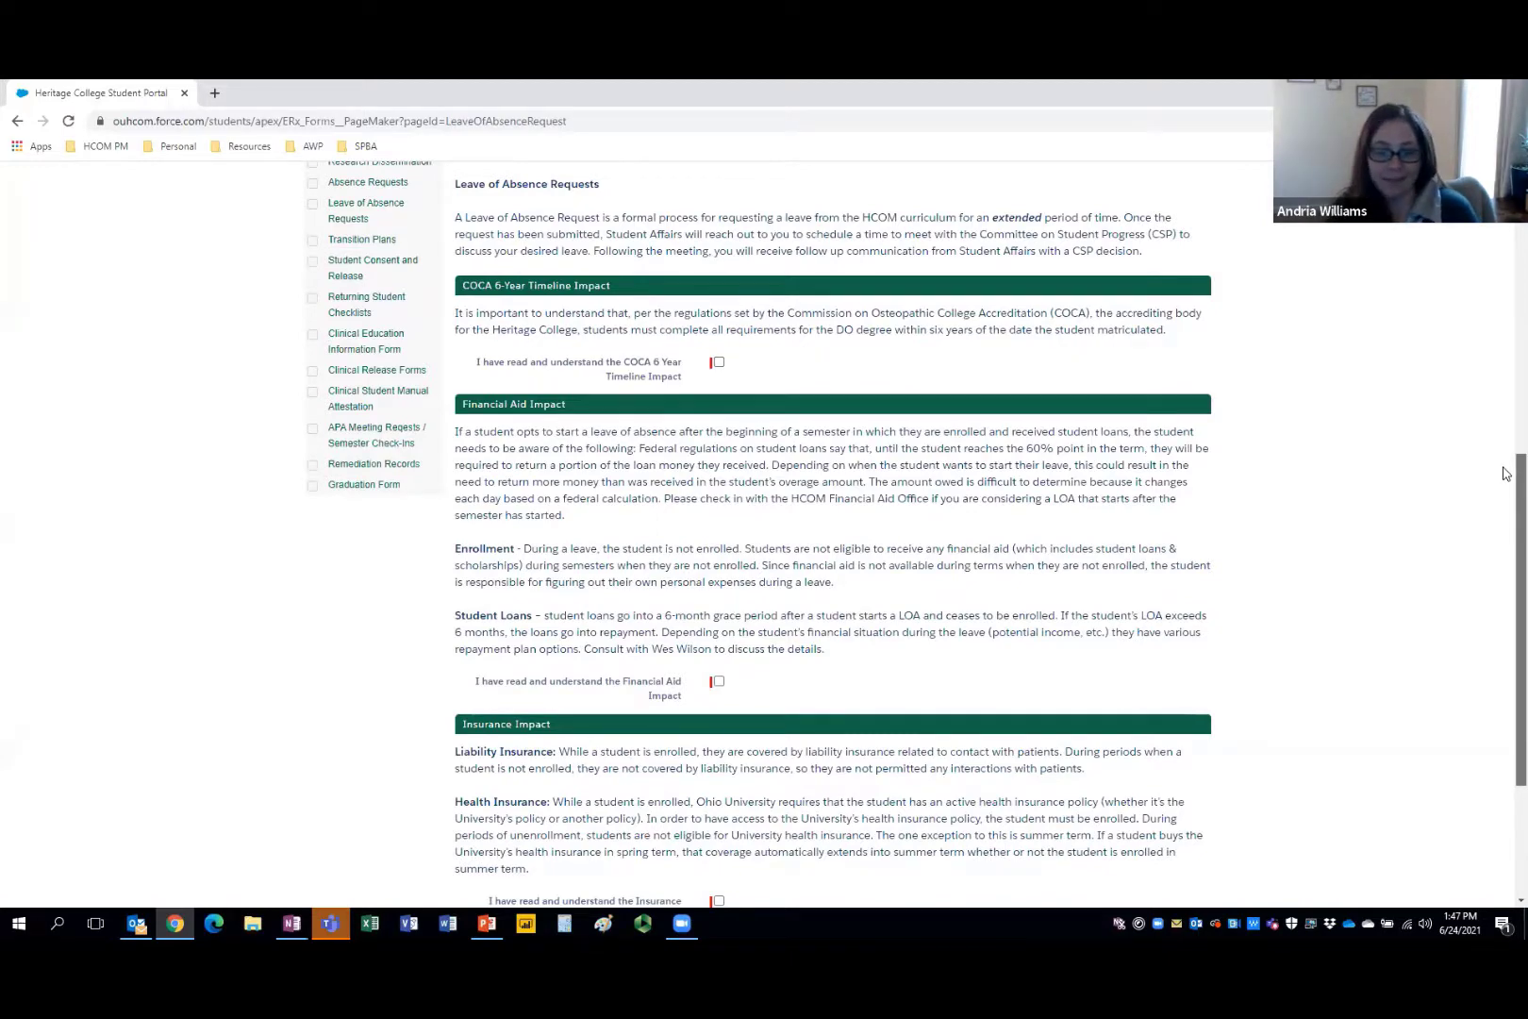
left_click_drag(1507, 473, 1506, 519)
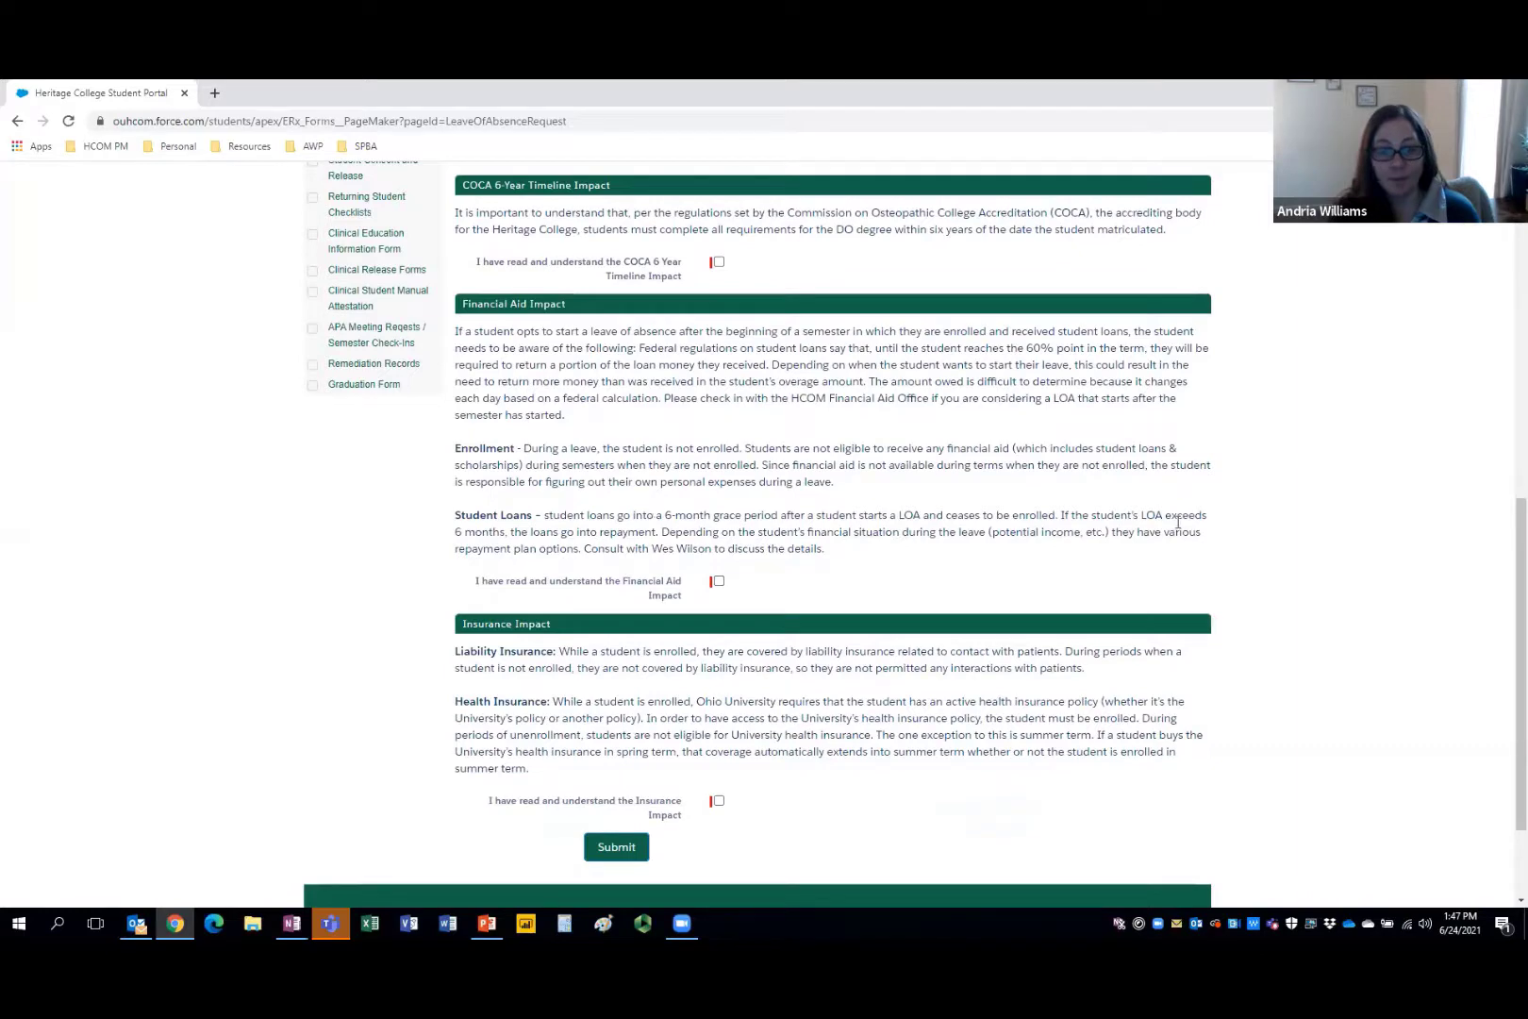
mouse_move(1506, 523)
left_mouse_down()
mouse_move(1505, 572)
mouse_move(1505, 544)
left_mouse_up()
scroll(1505, 544, "up", 3)
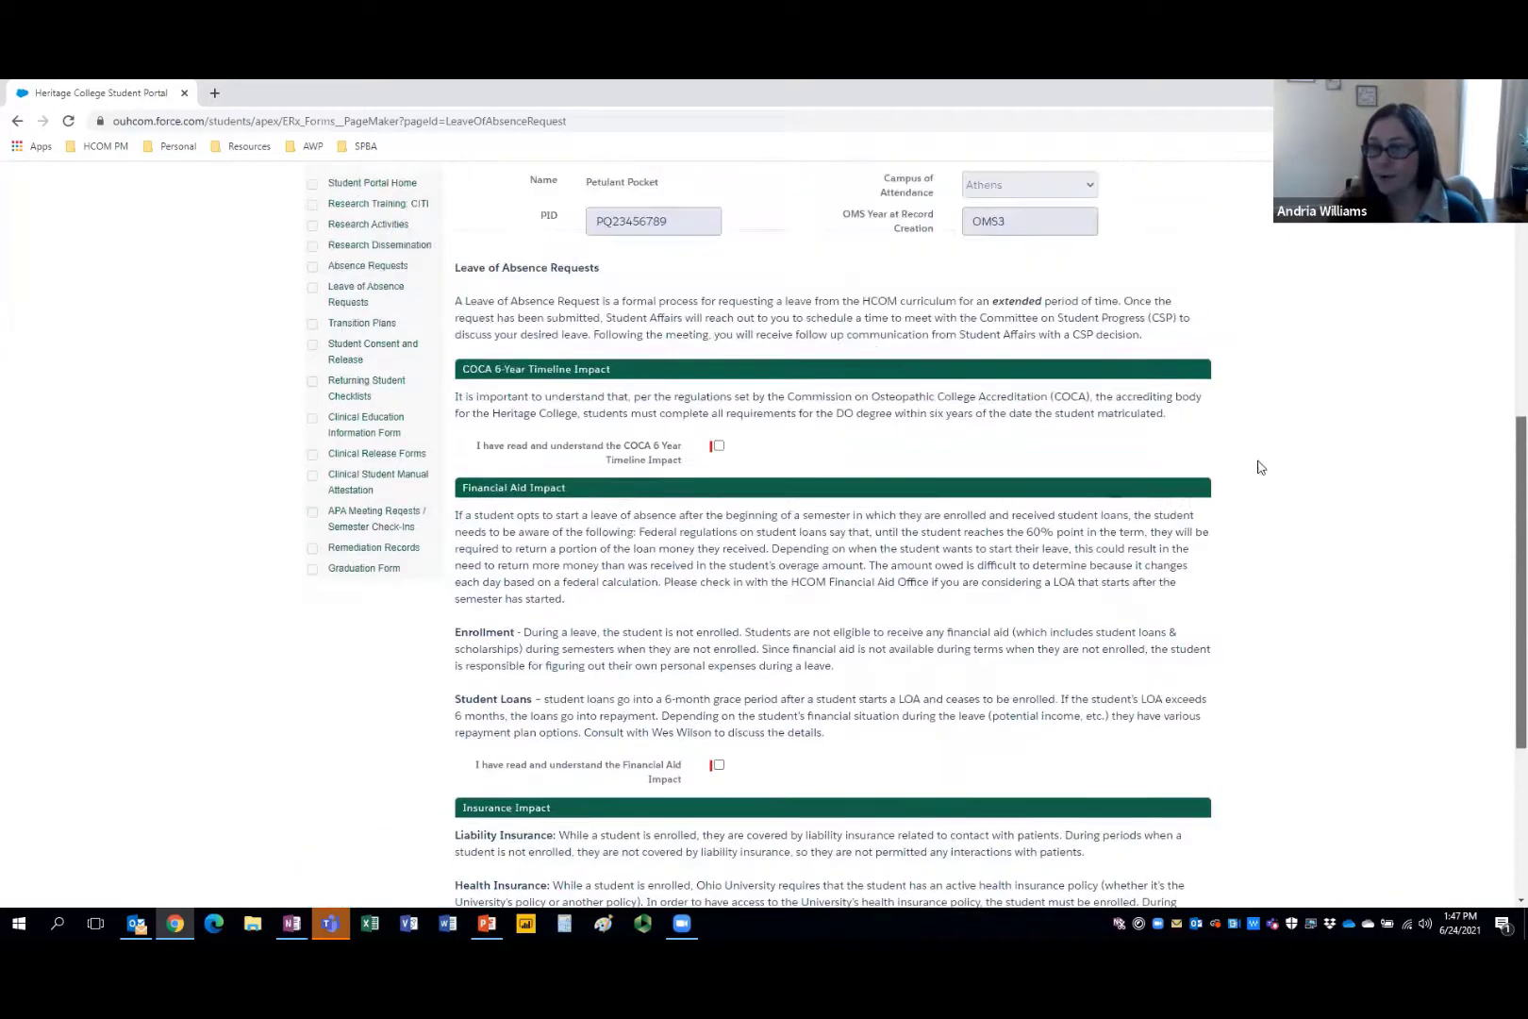
left_click(718, 765)
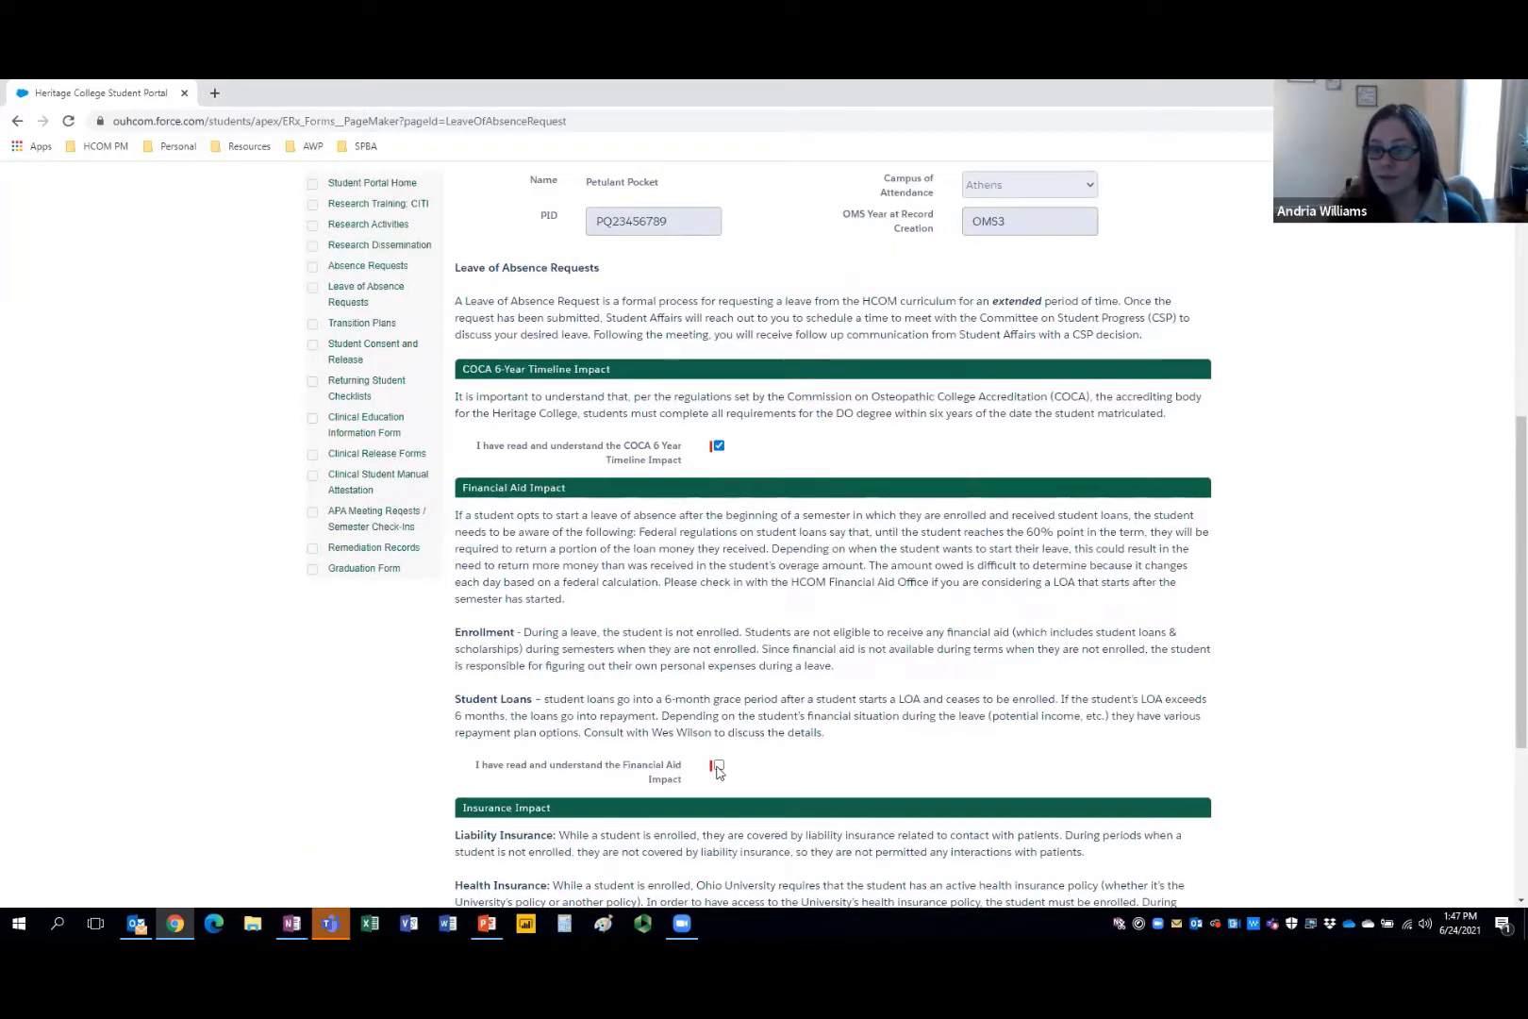
scroll(1505, 615, "down", 1)
scroll(1507, 698, "down", 3)
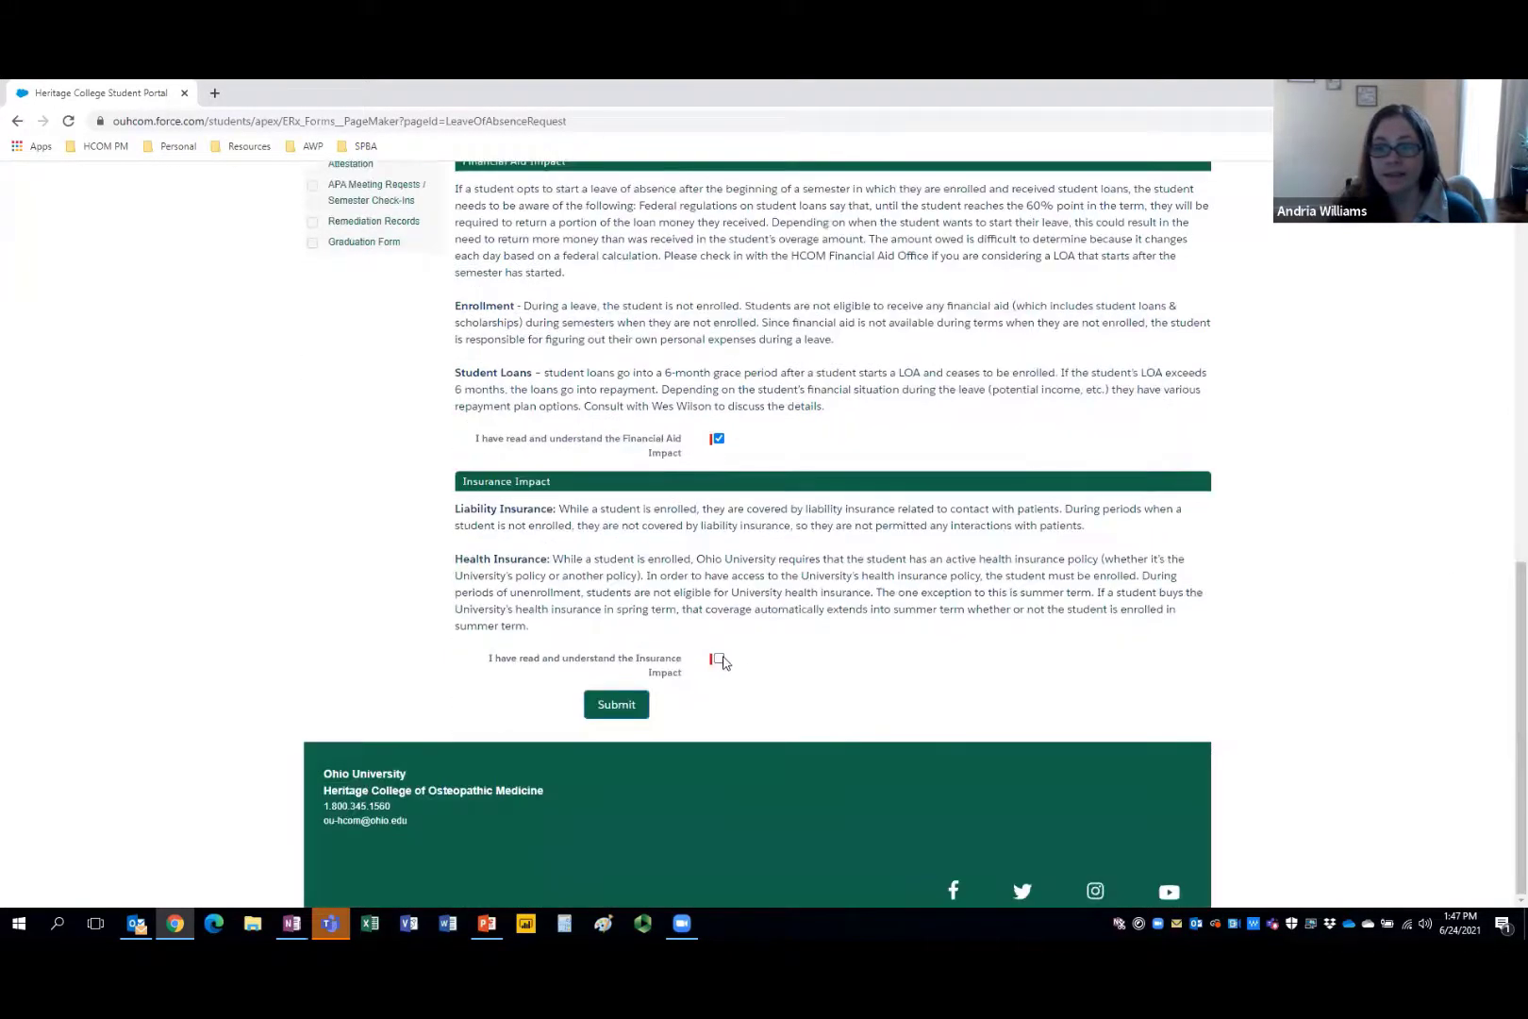
left_click(717, 658)
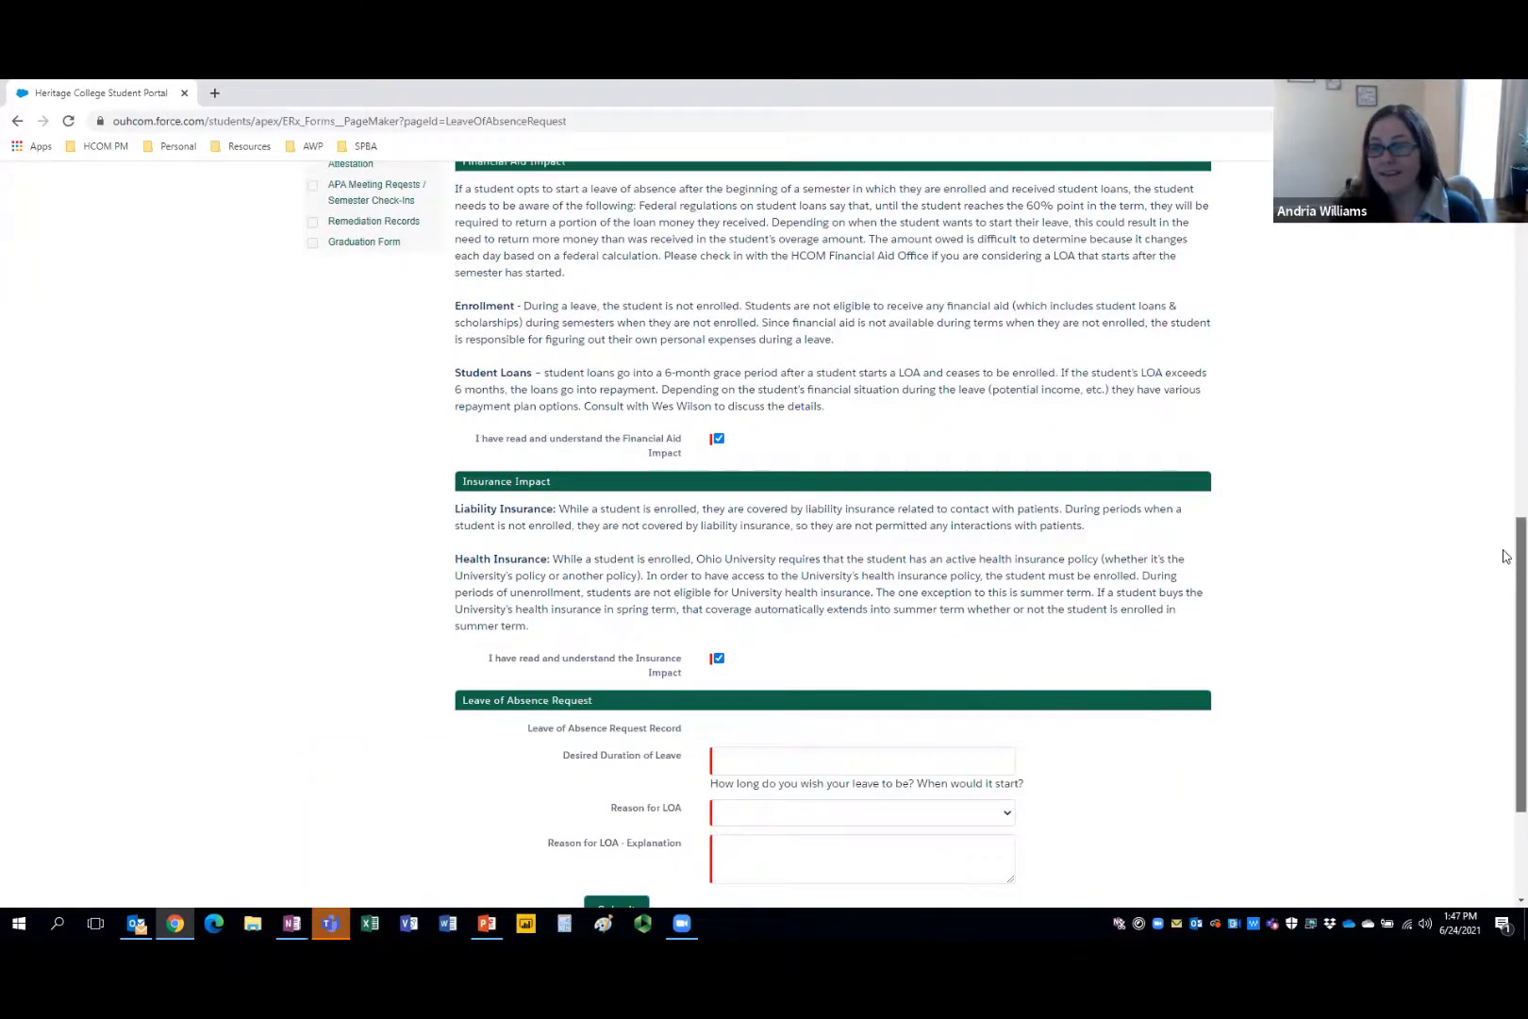
Look over the leave request's desired duration, reason options and explanation field
scroll(1506, 547, "up", 1)
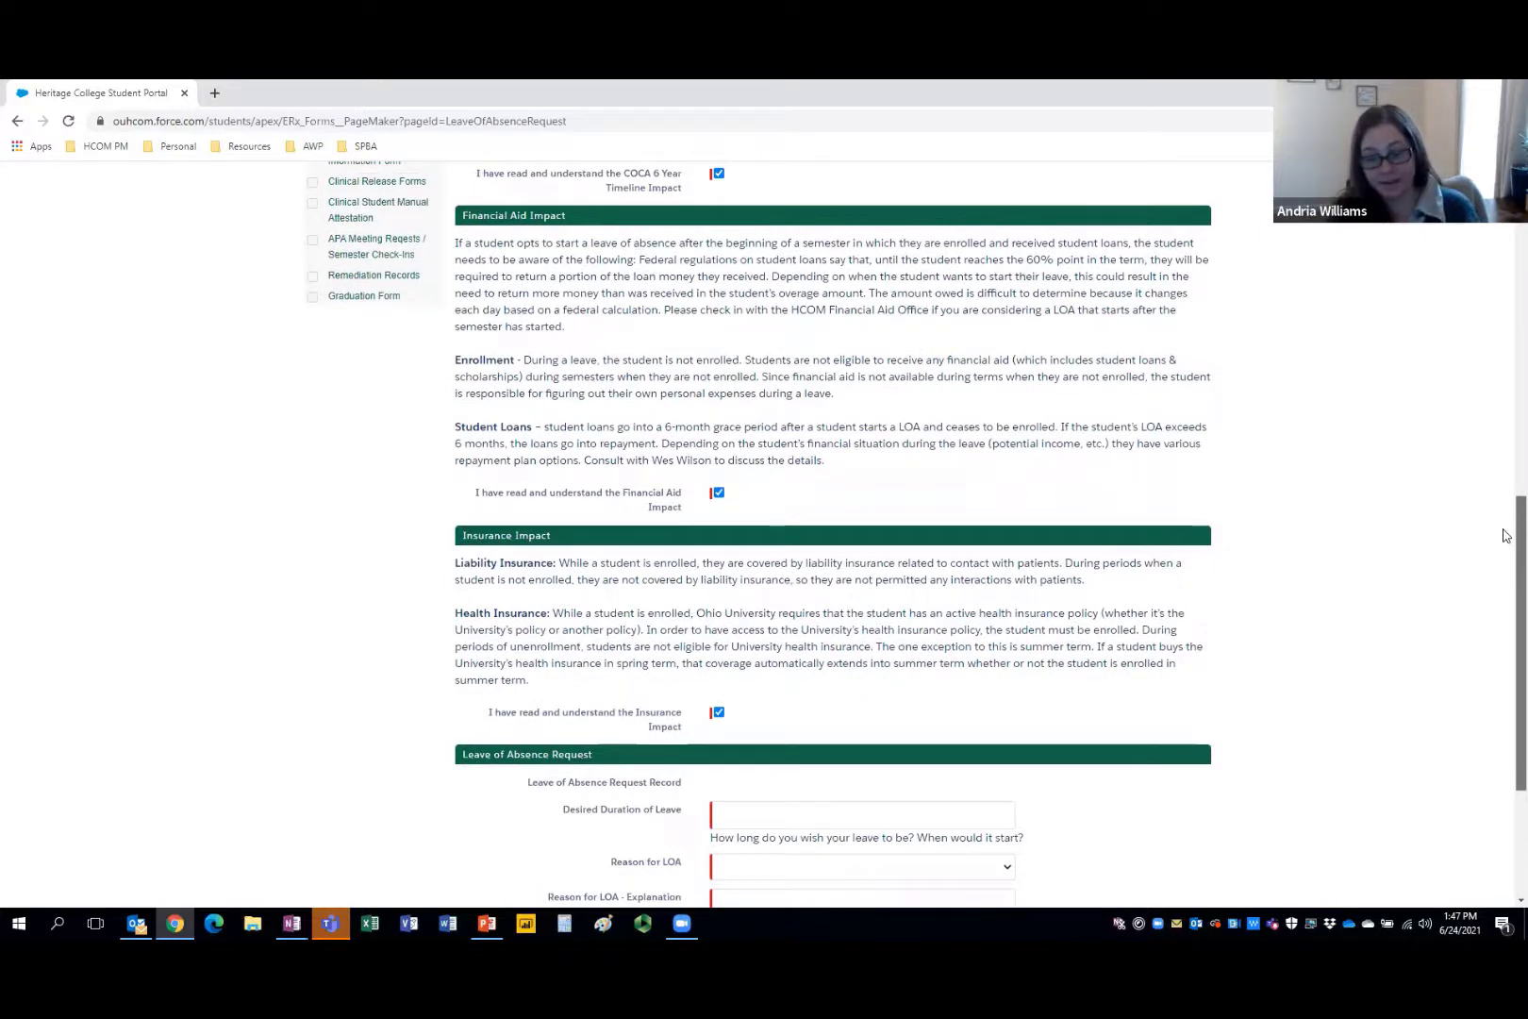
scroll(1507, 540, "down", 3)
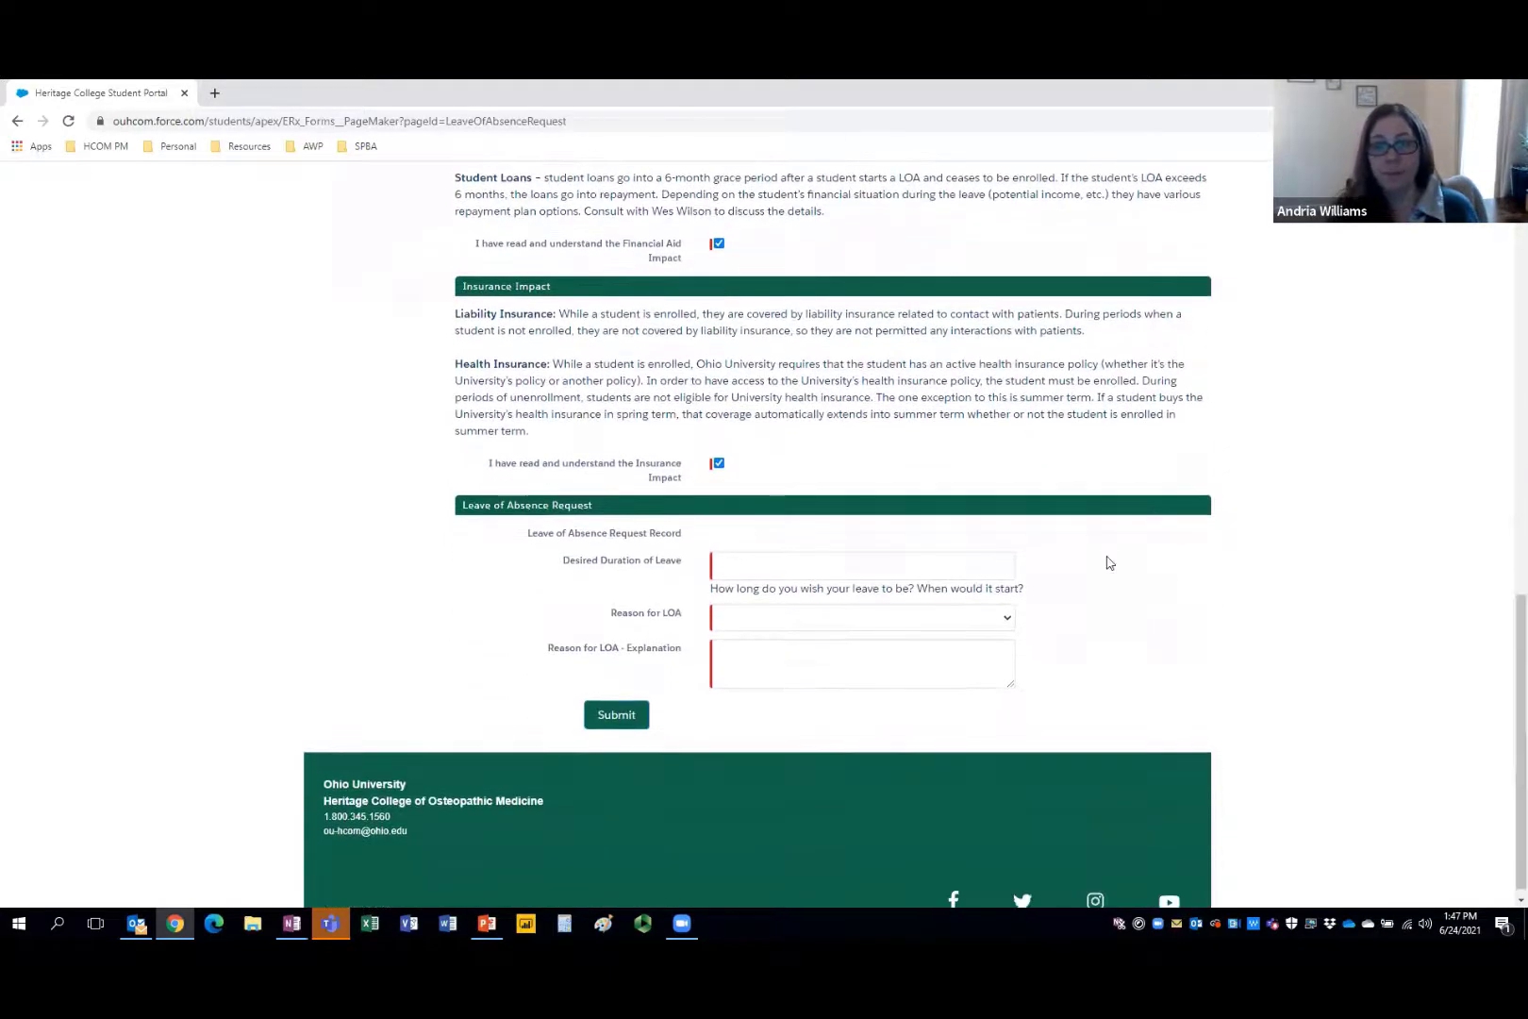
left_click(817, 570)
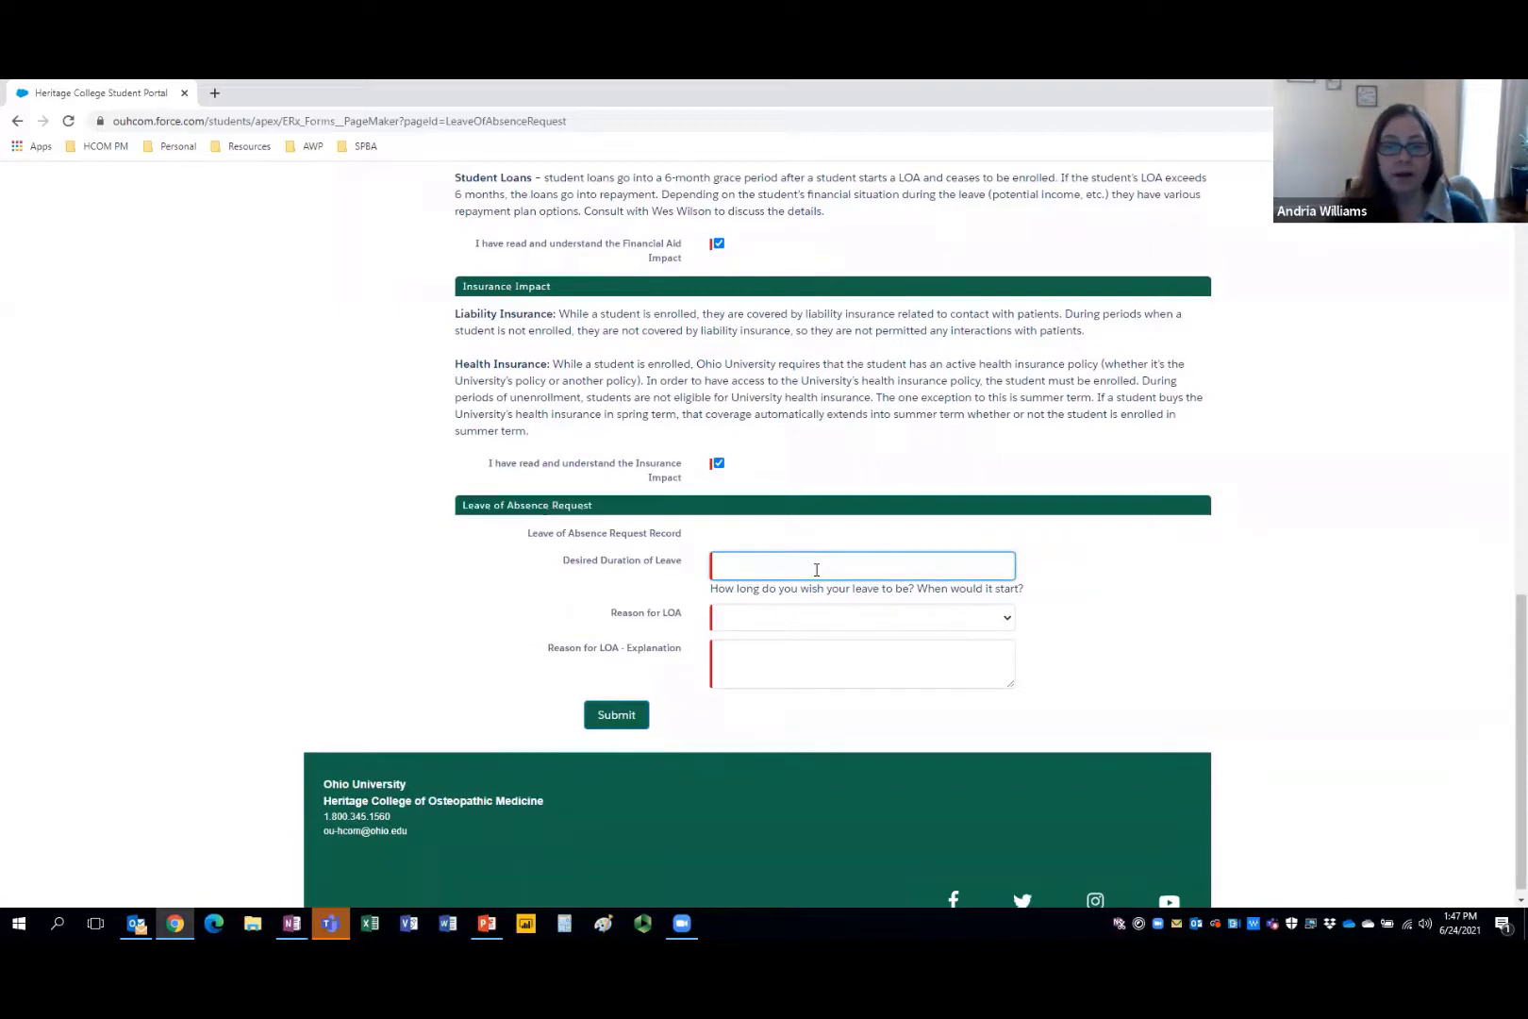
left_click(946, 622)
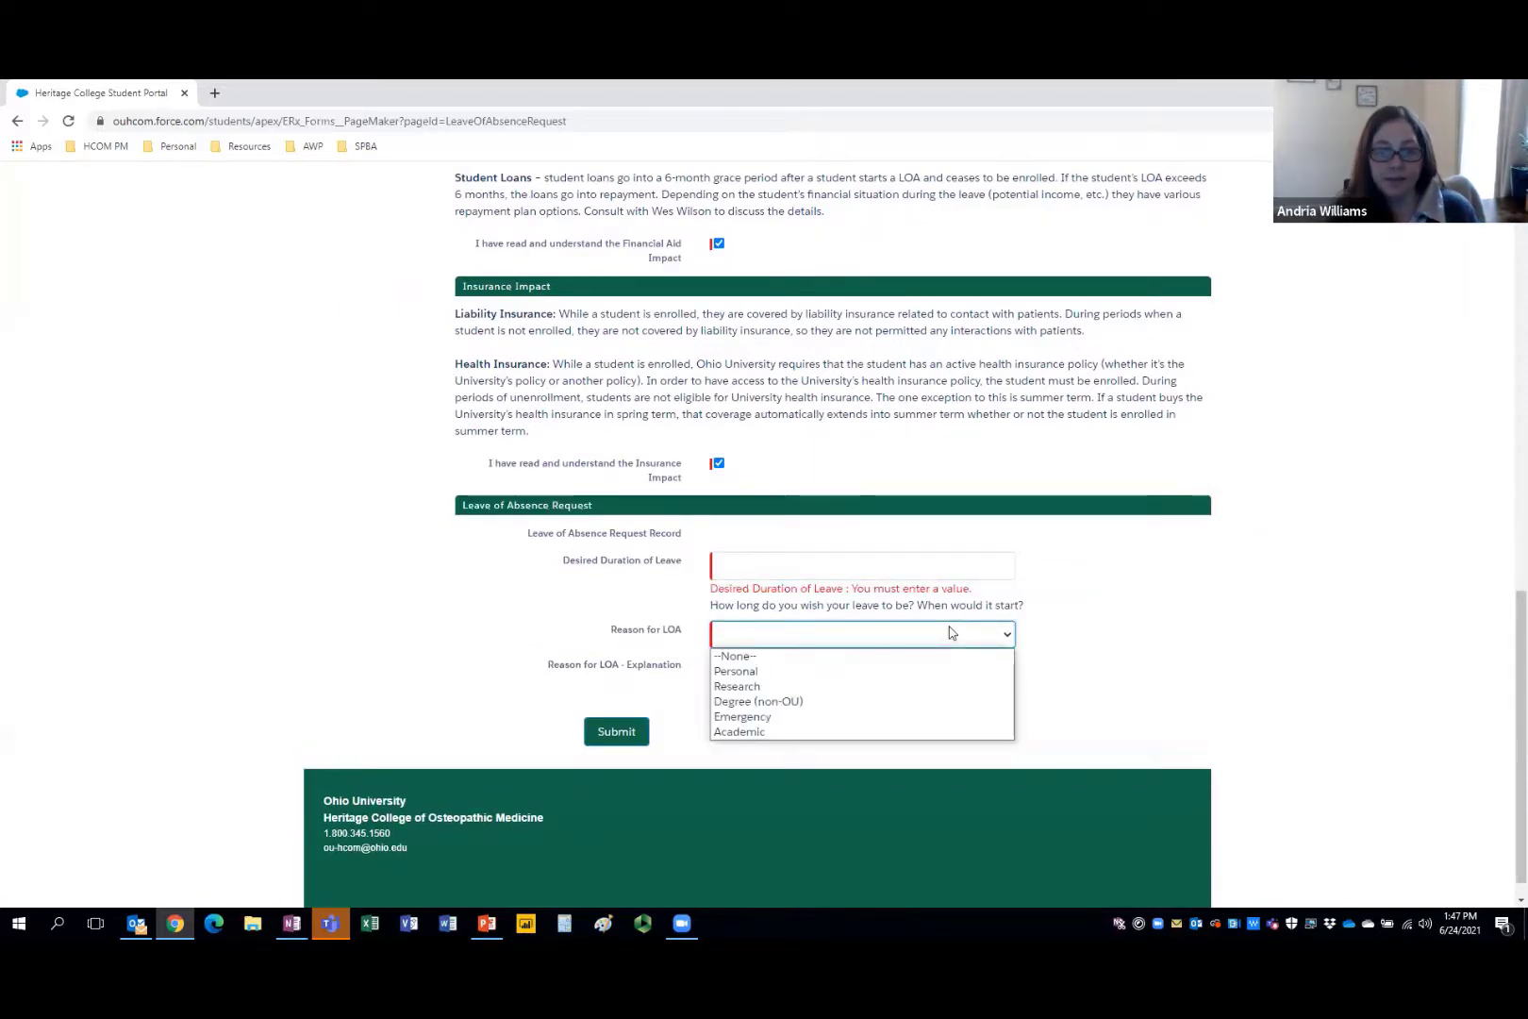
left_click(1146, 652)
left_click(905, 701)
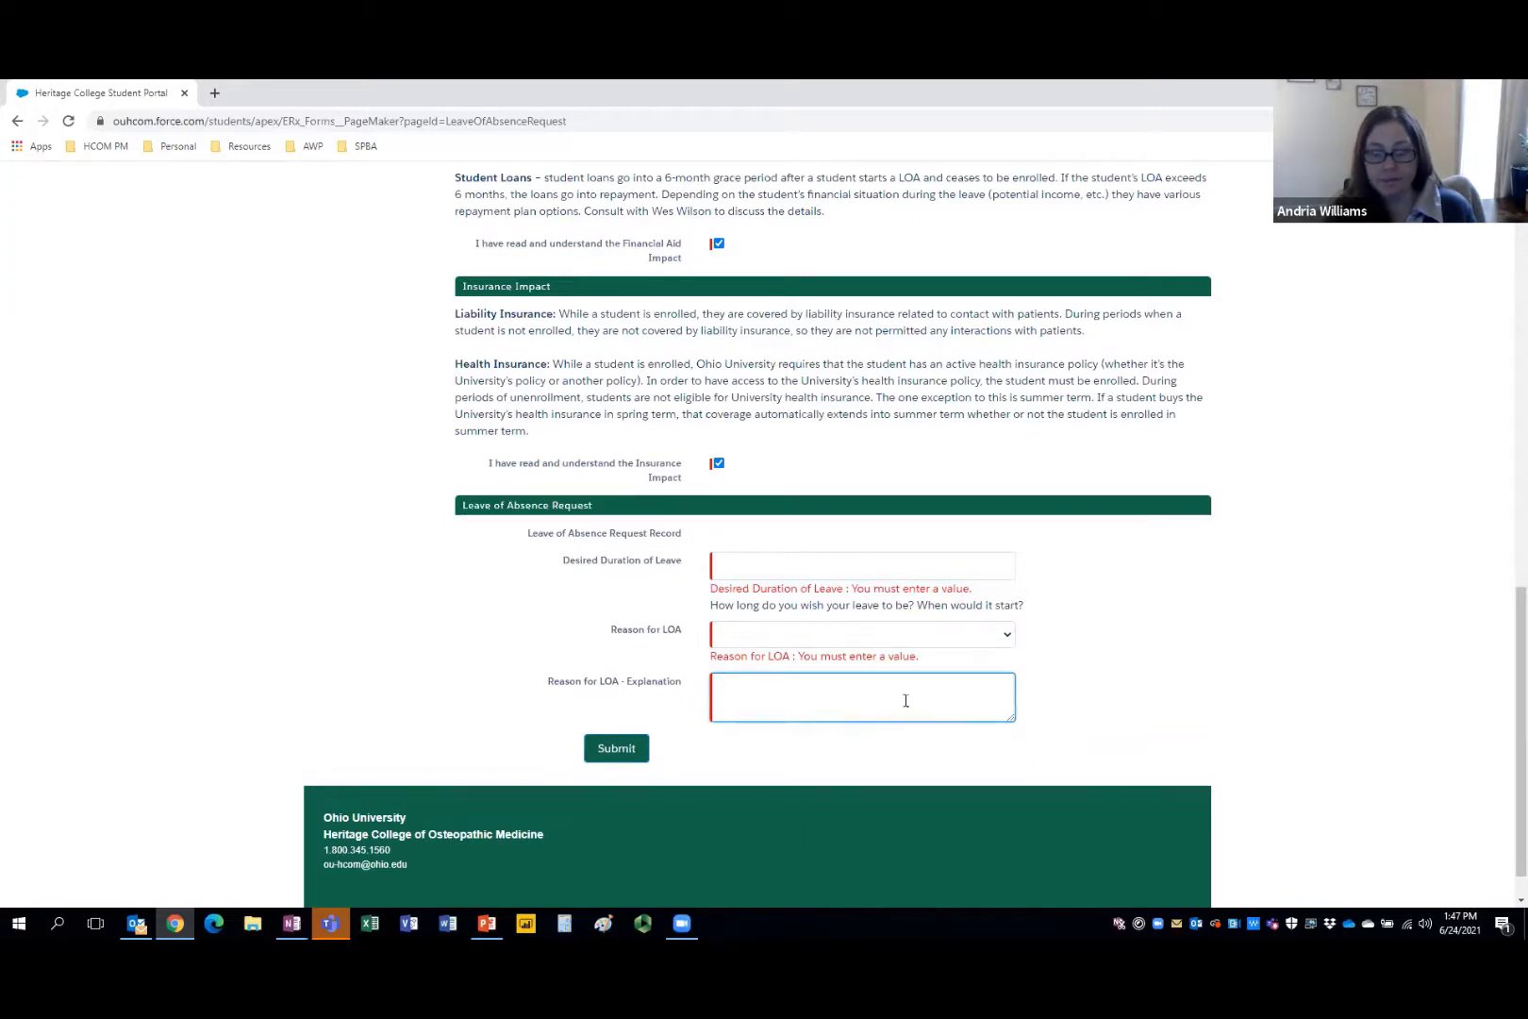
Fill in the leave request with a duration of 1 month, reason Research and explanation "Project details.....", and submit it
left_click(926, 570)
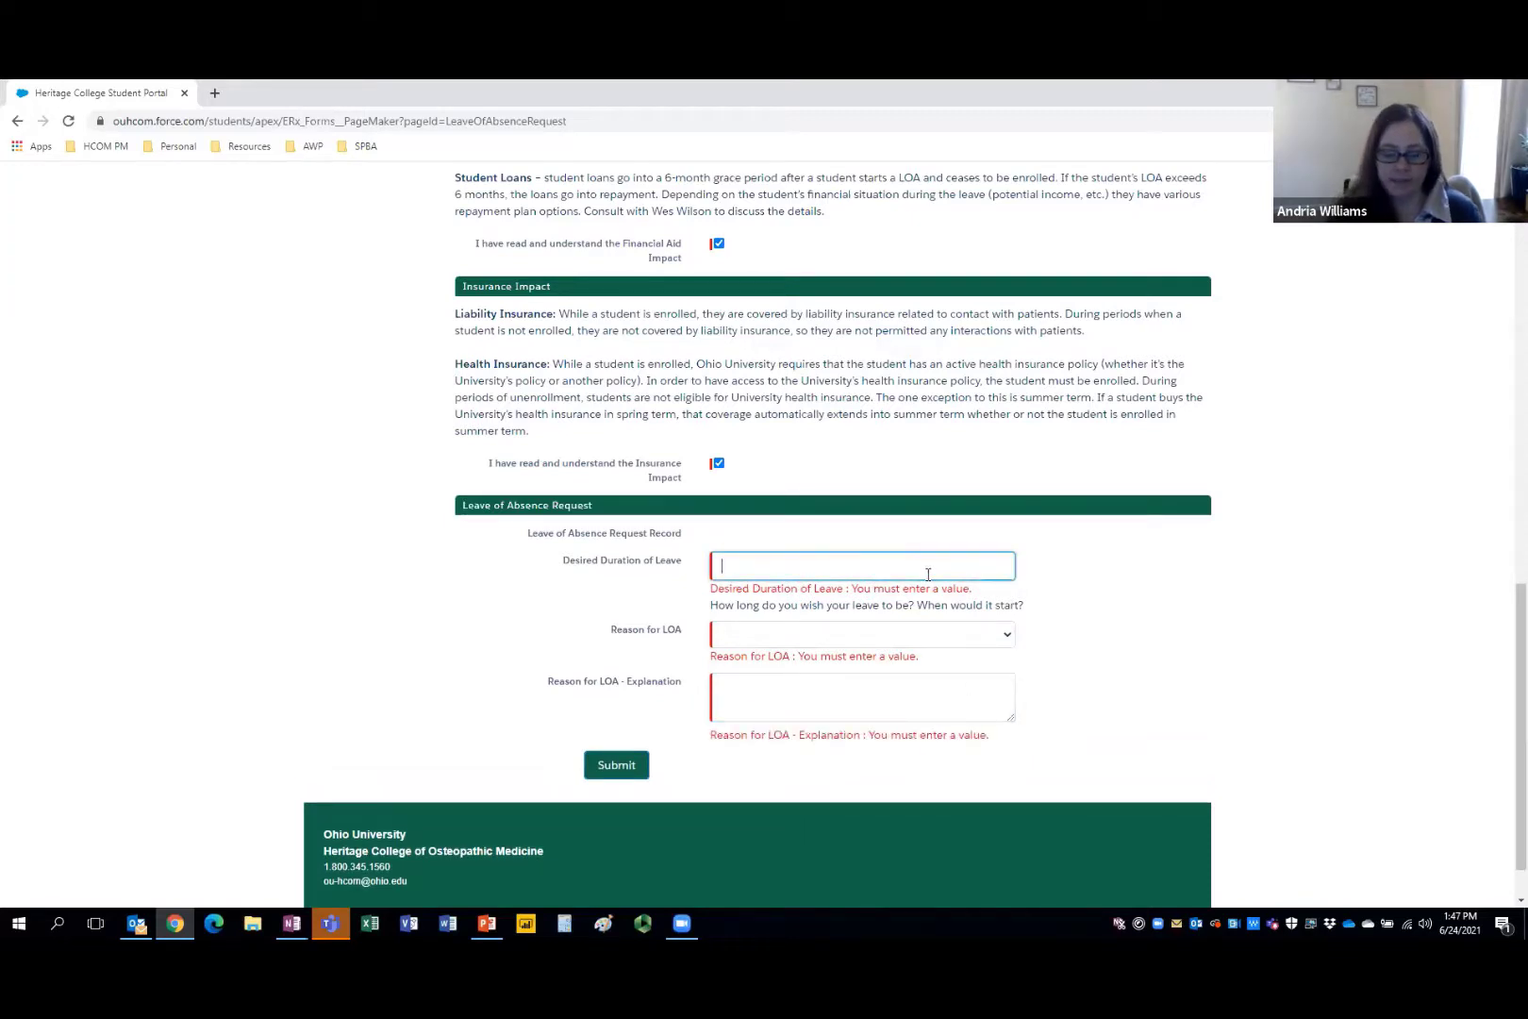
type("1")
left_click(839, 618)
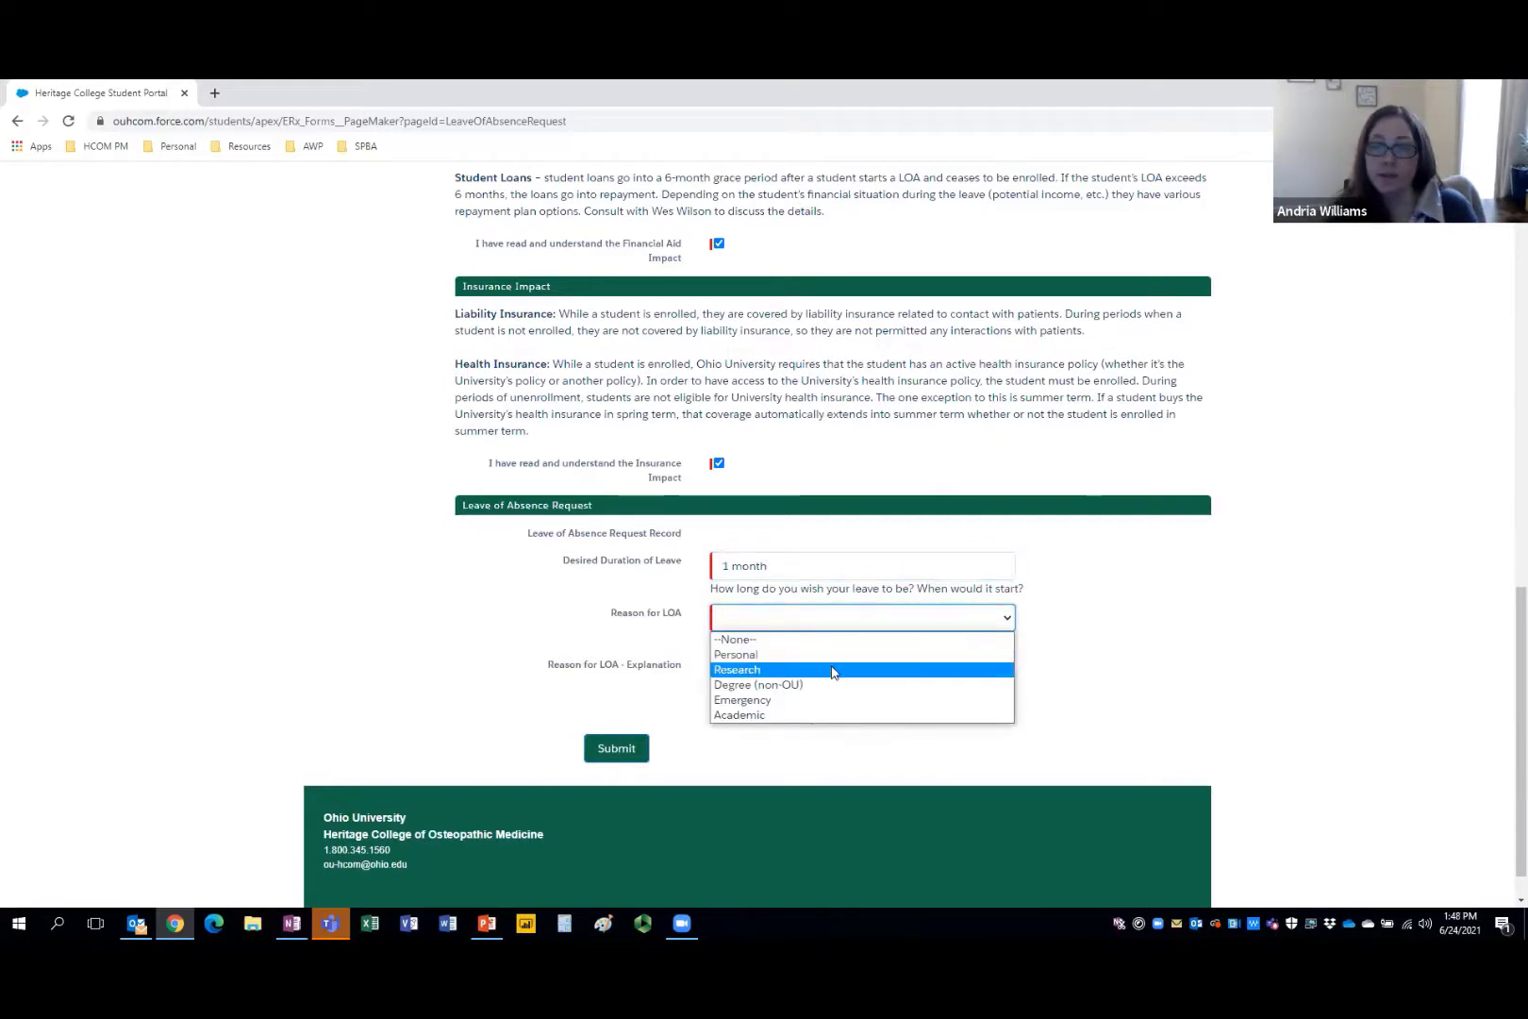
left_click(833, 670)
left_click(833, 667)
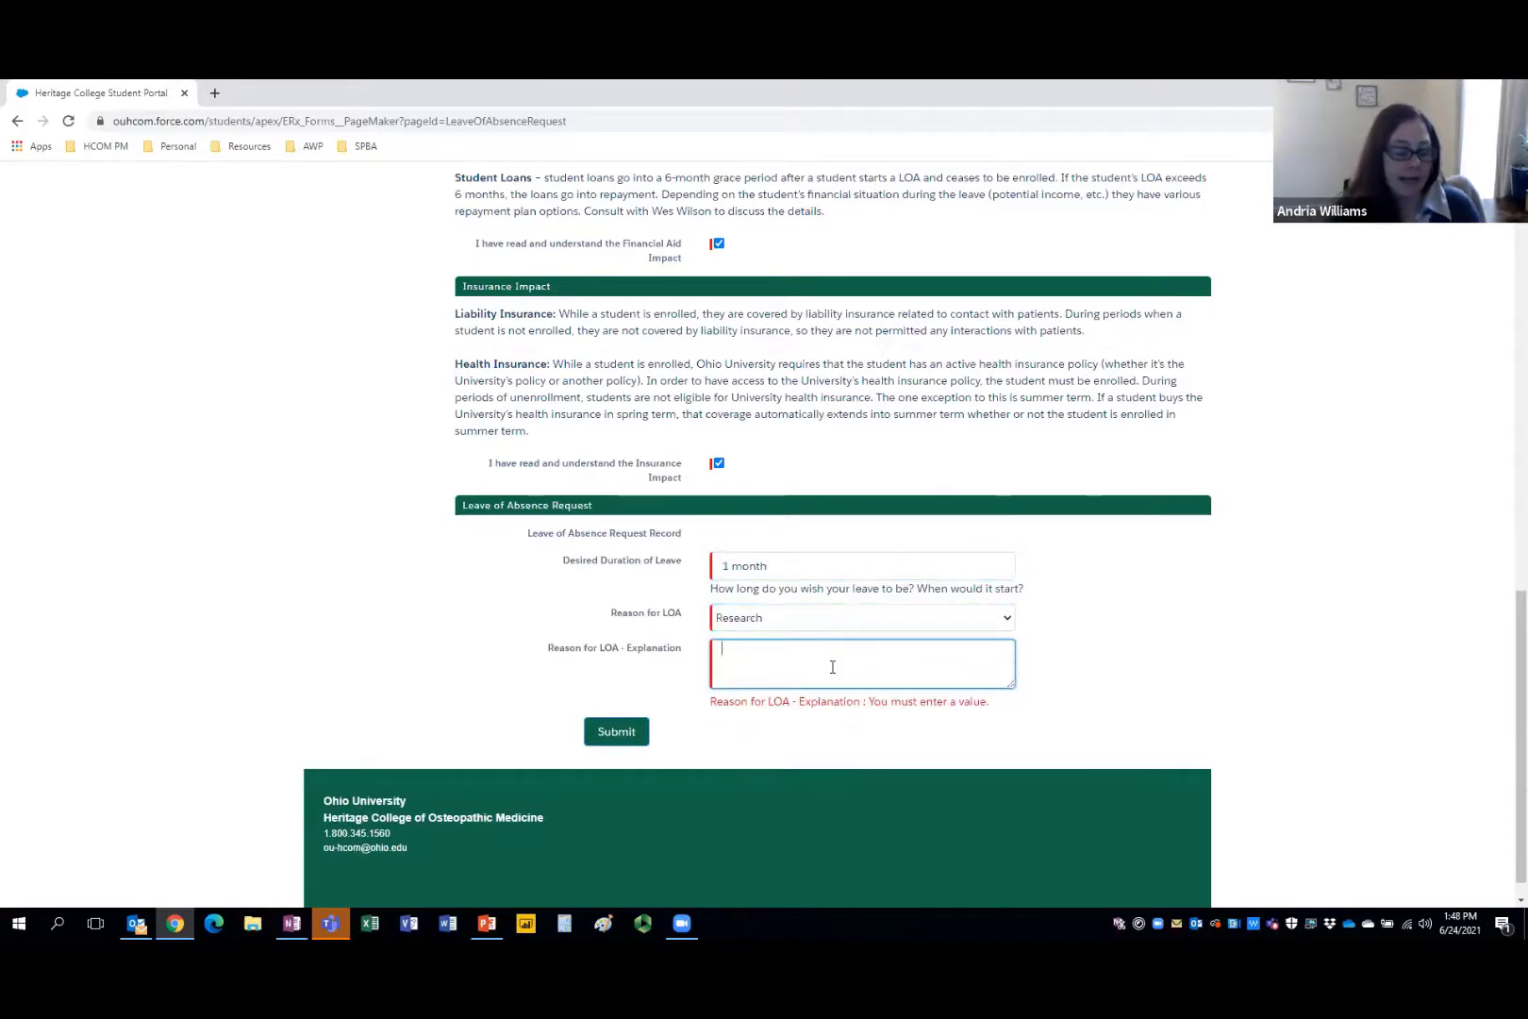
type("Project details")
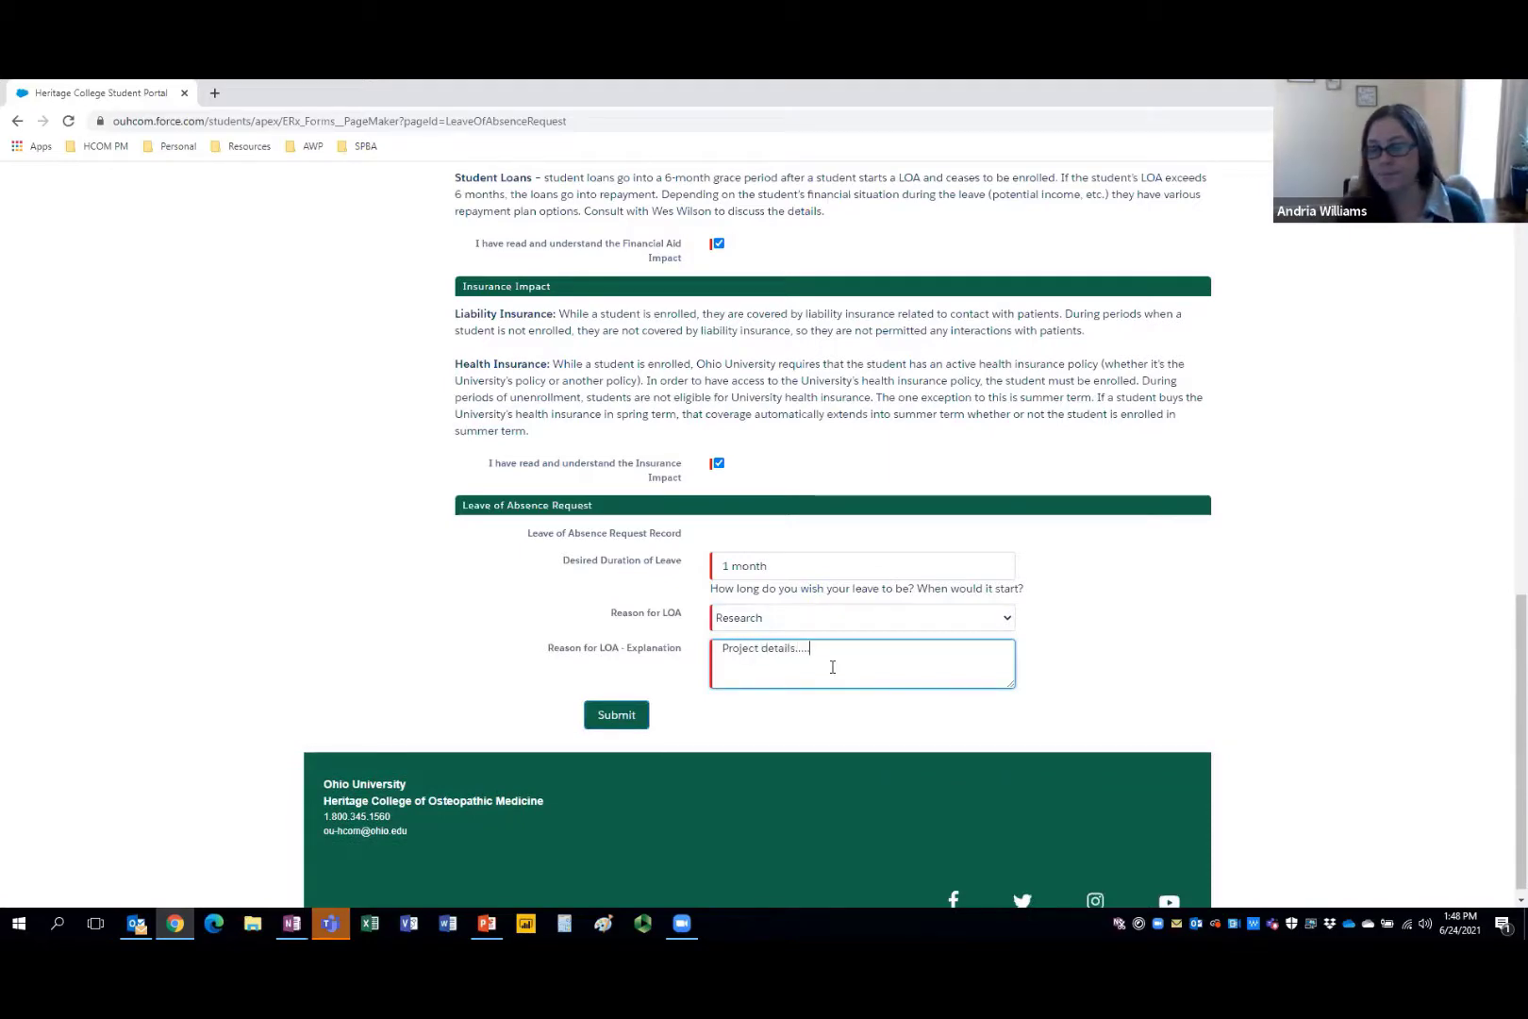
type(".....")
left_click(616, 714)
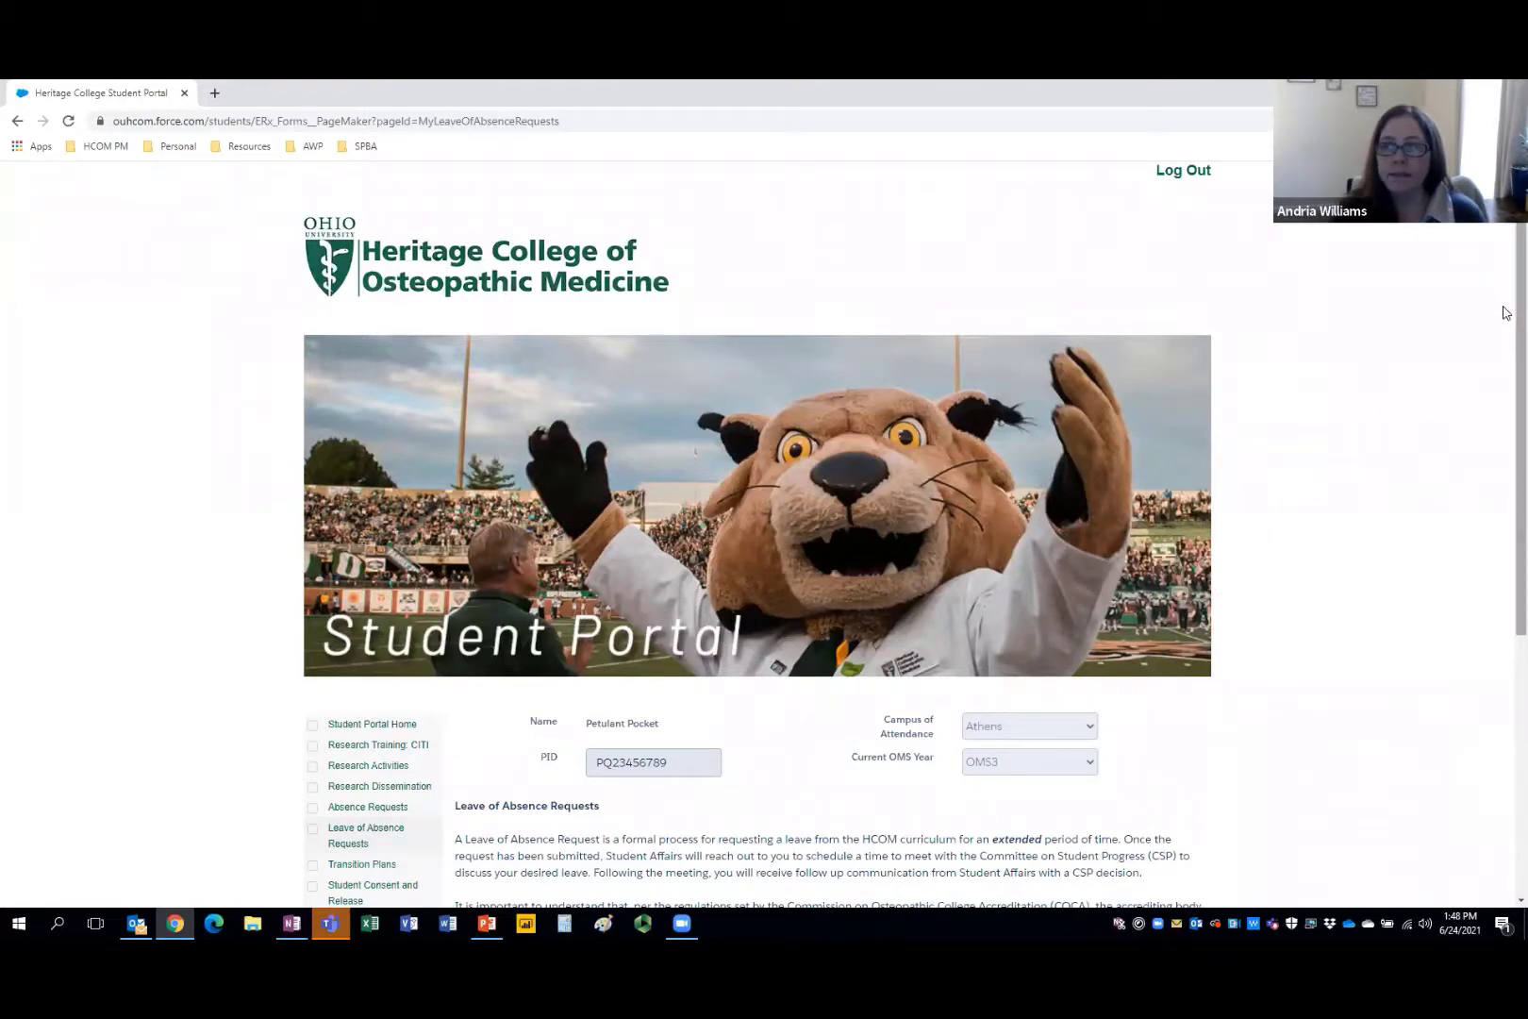
Go to the student's transition plans and open the active transition plan record OCR-0216
scroll(1505, 312, "down", 1)
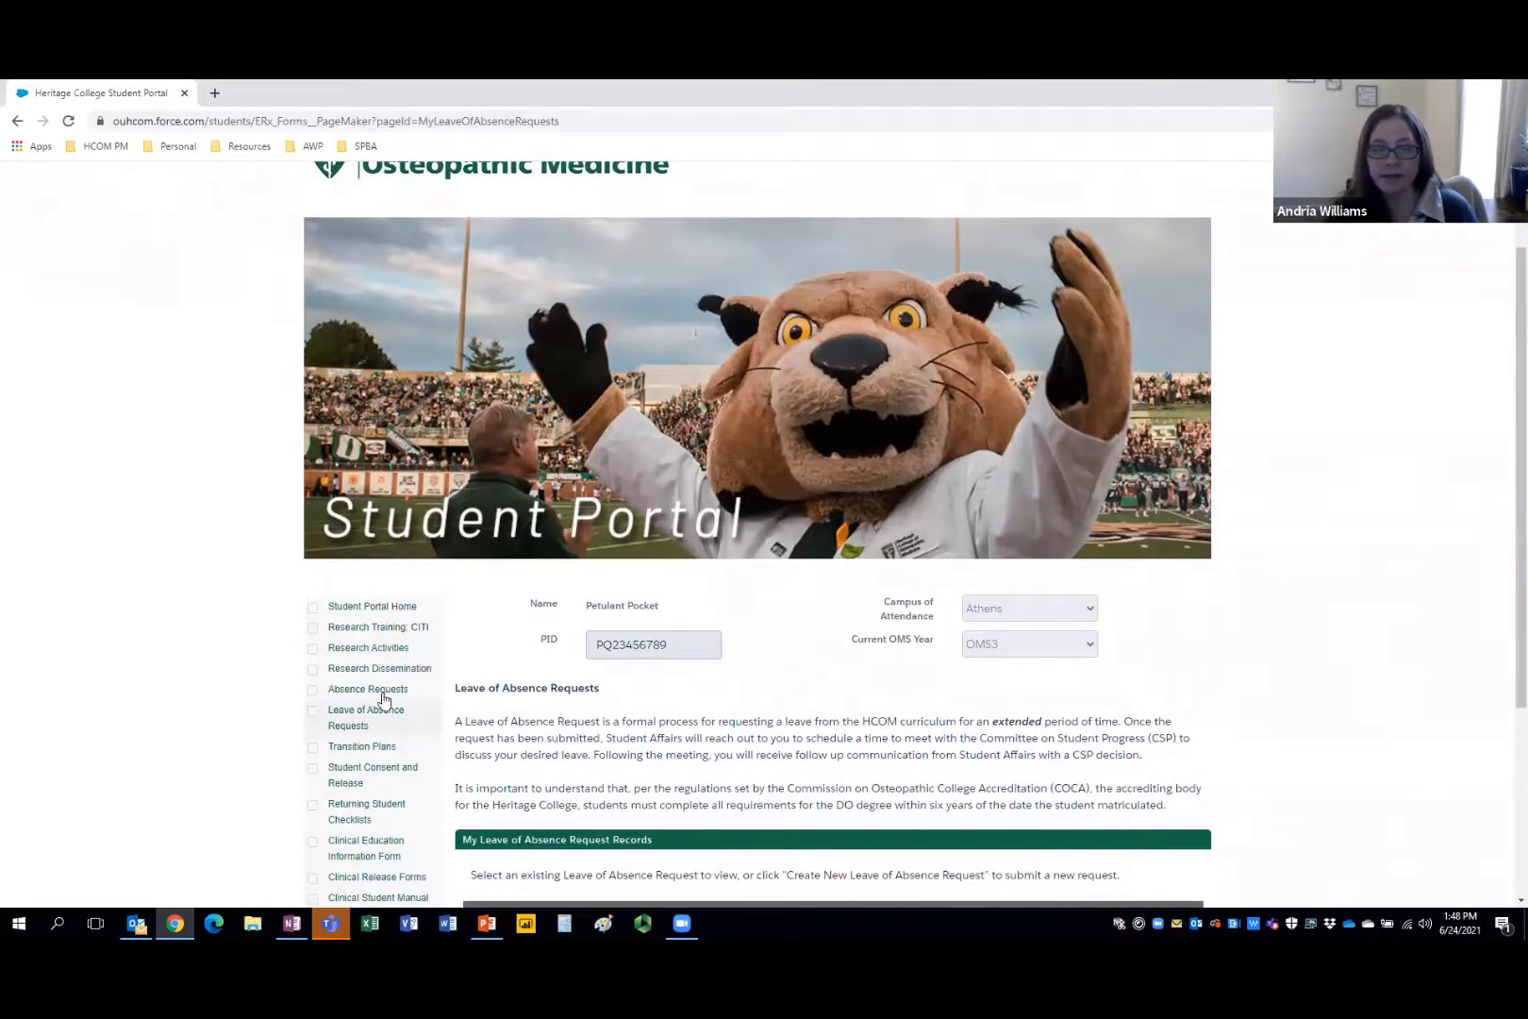
left_click(378, 750)
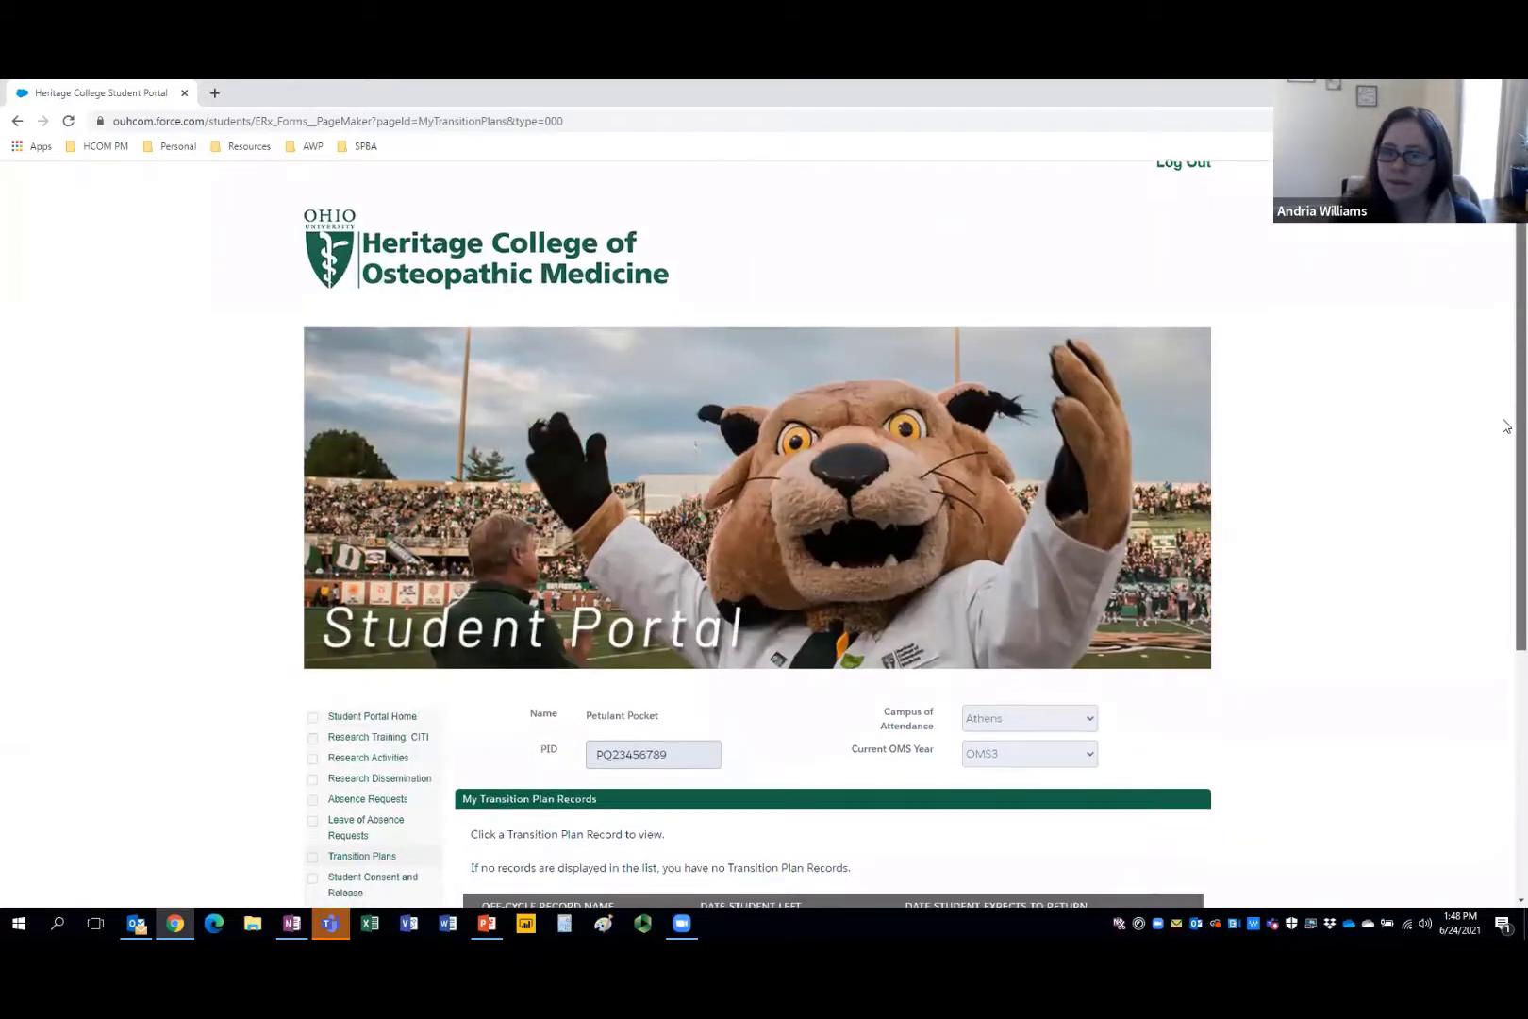
scroll(1504, 443, "down", 4)
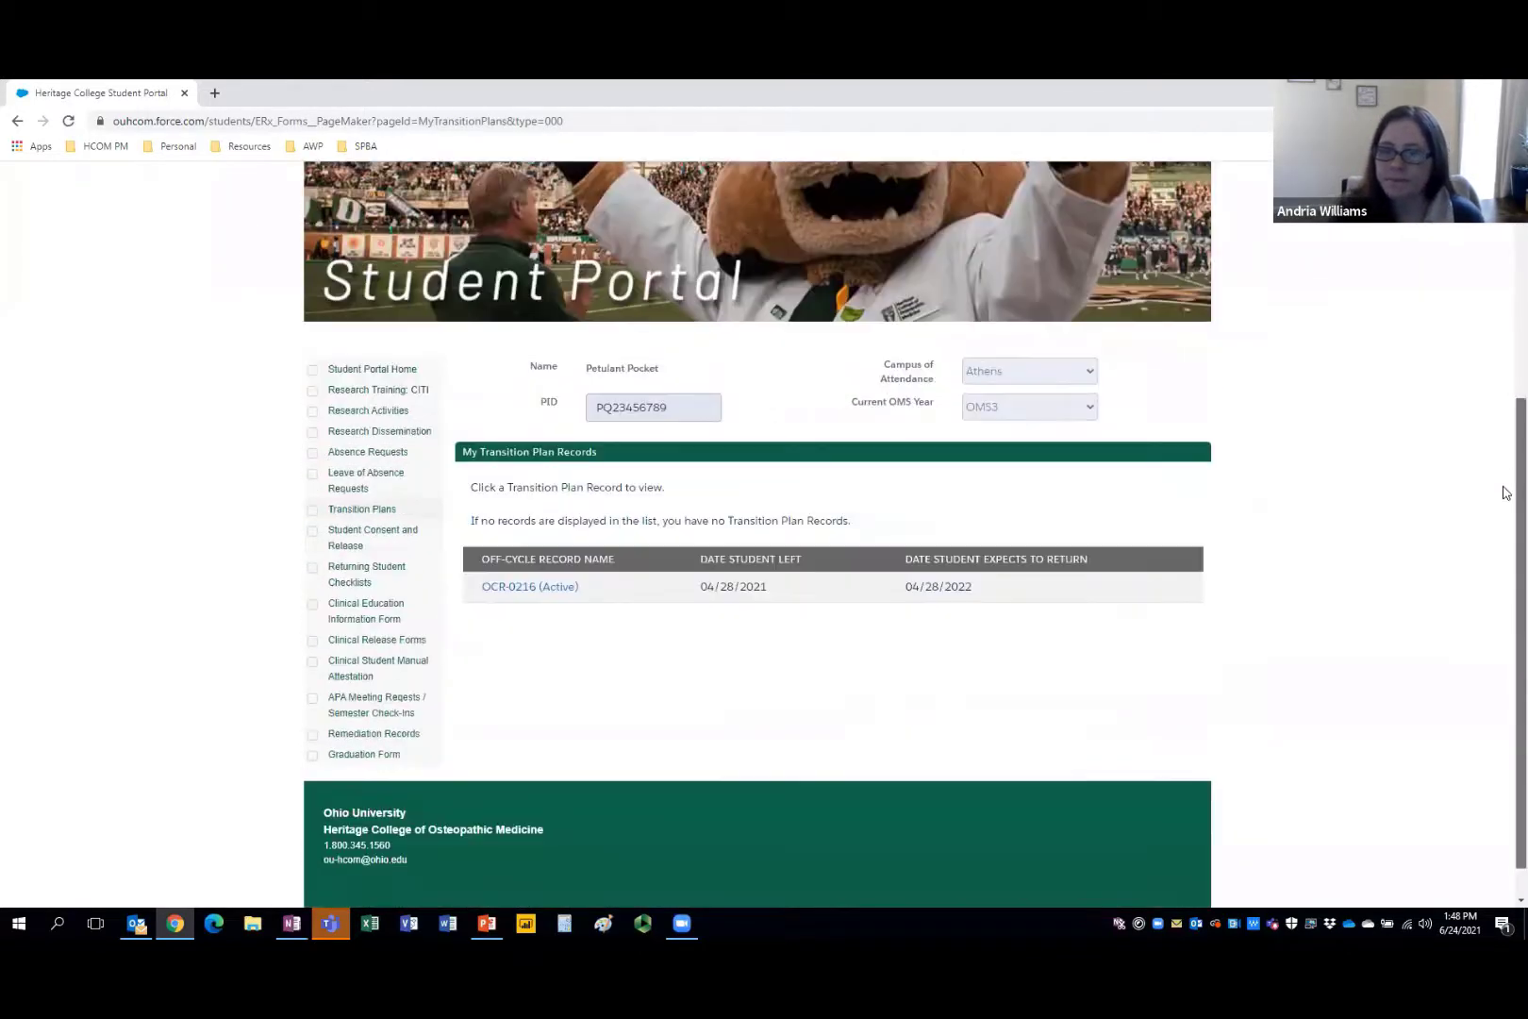
left_click(549, 588)
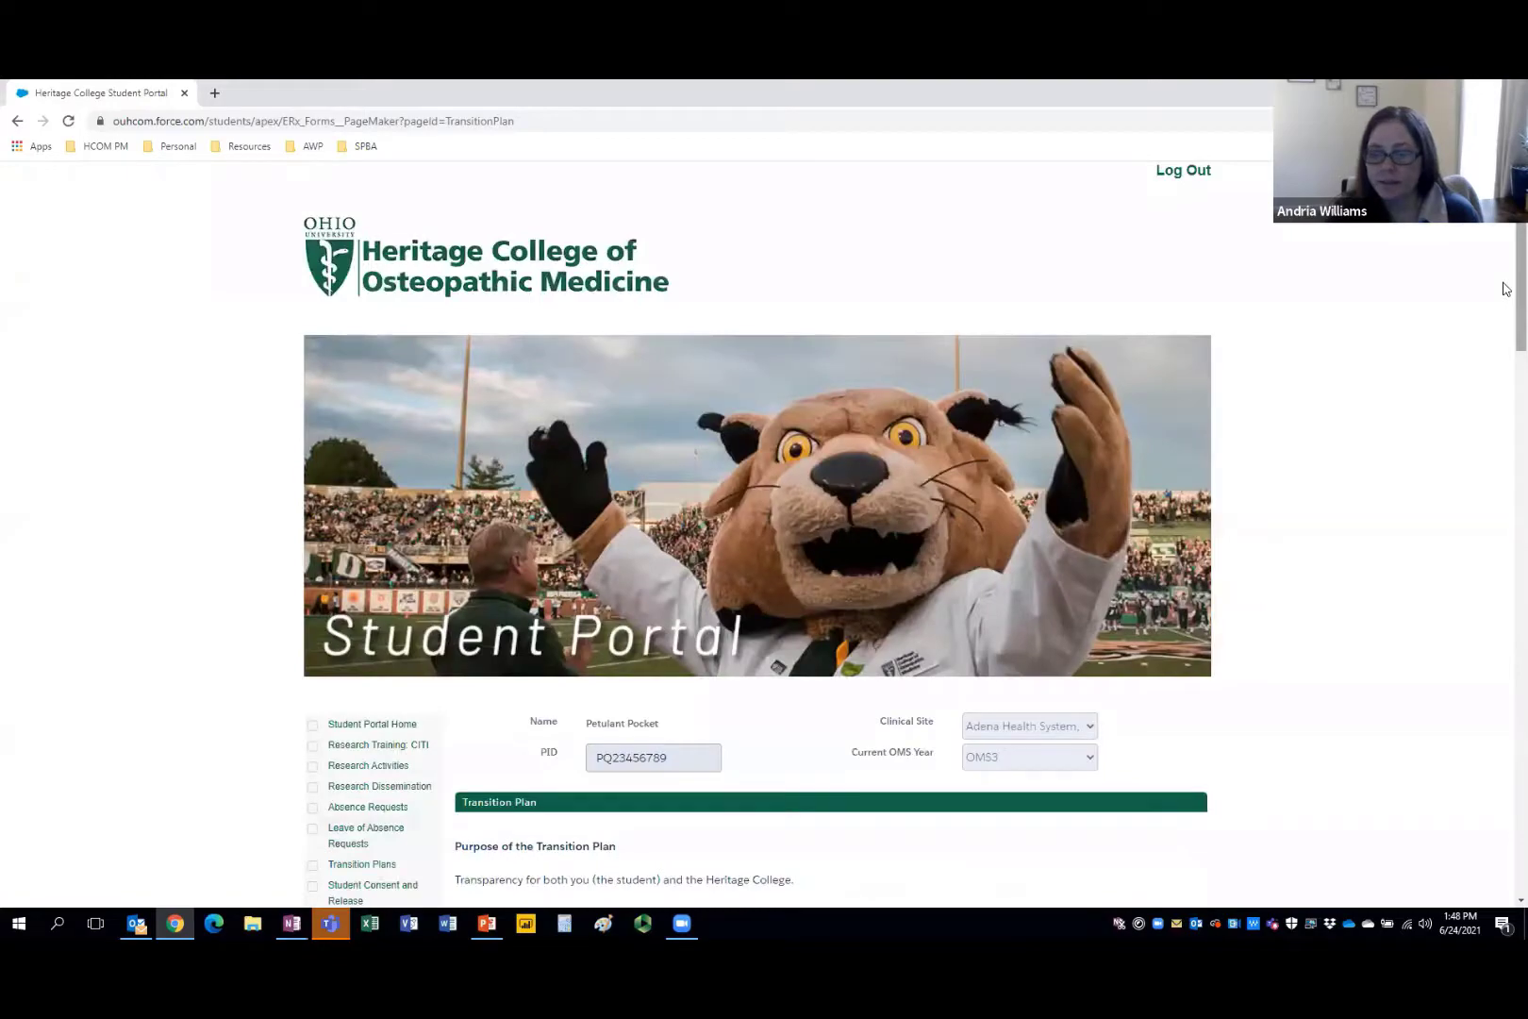
Read through the transition plan from residency impacts and contact requirements to enrollment details, time-sensitive tasks, items to return and the acknowledgement
scroll(1504, 377, "down", 5)
scroll(1505, 439, "down", 4)
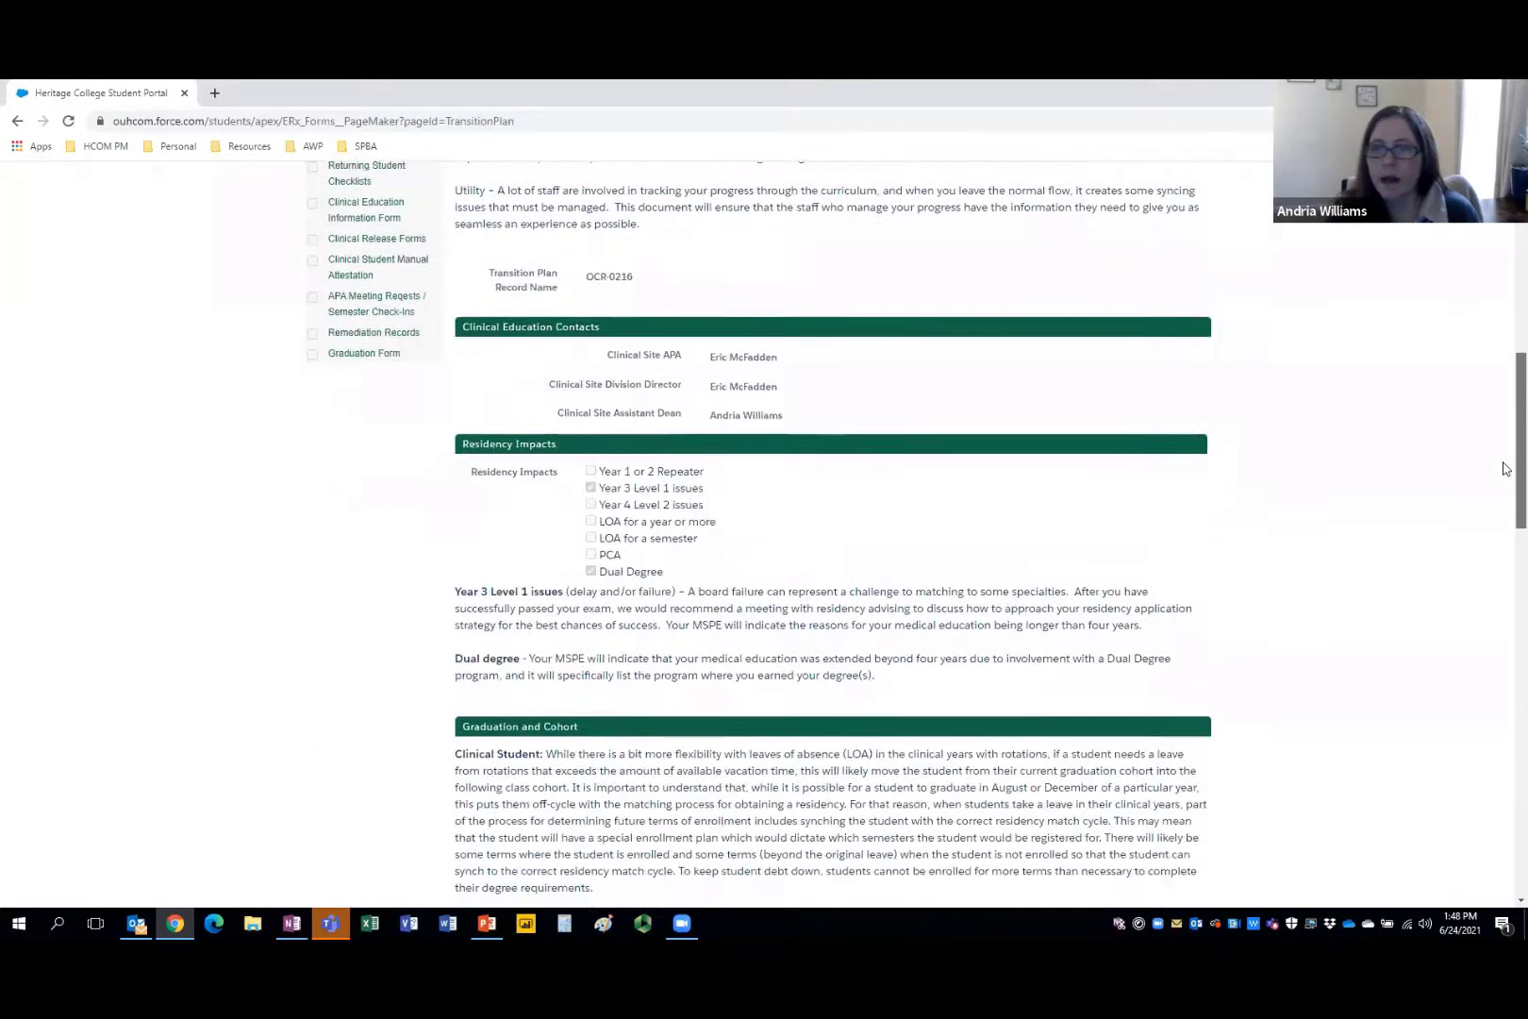
scroll(1505, 481, "down", 1)
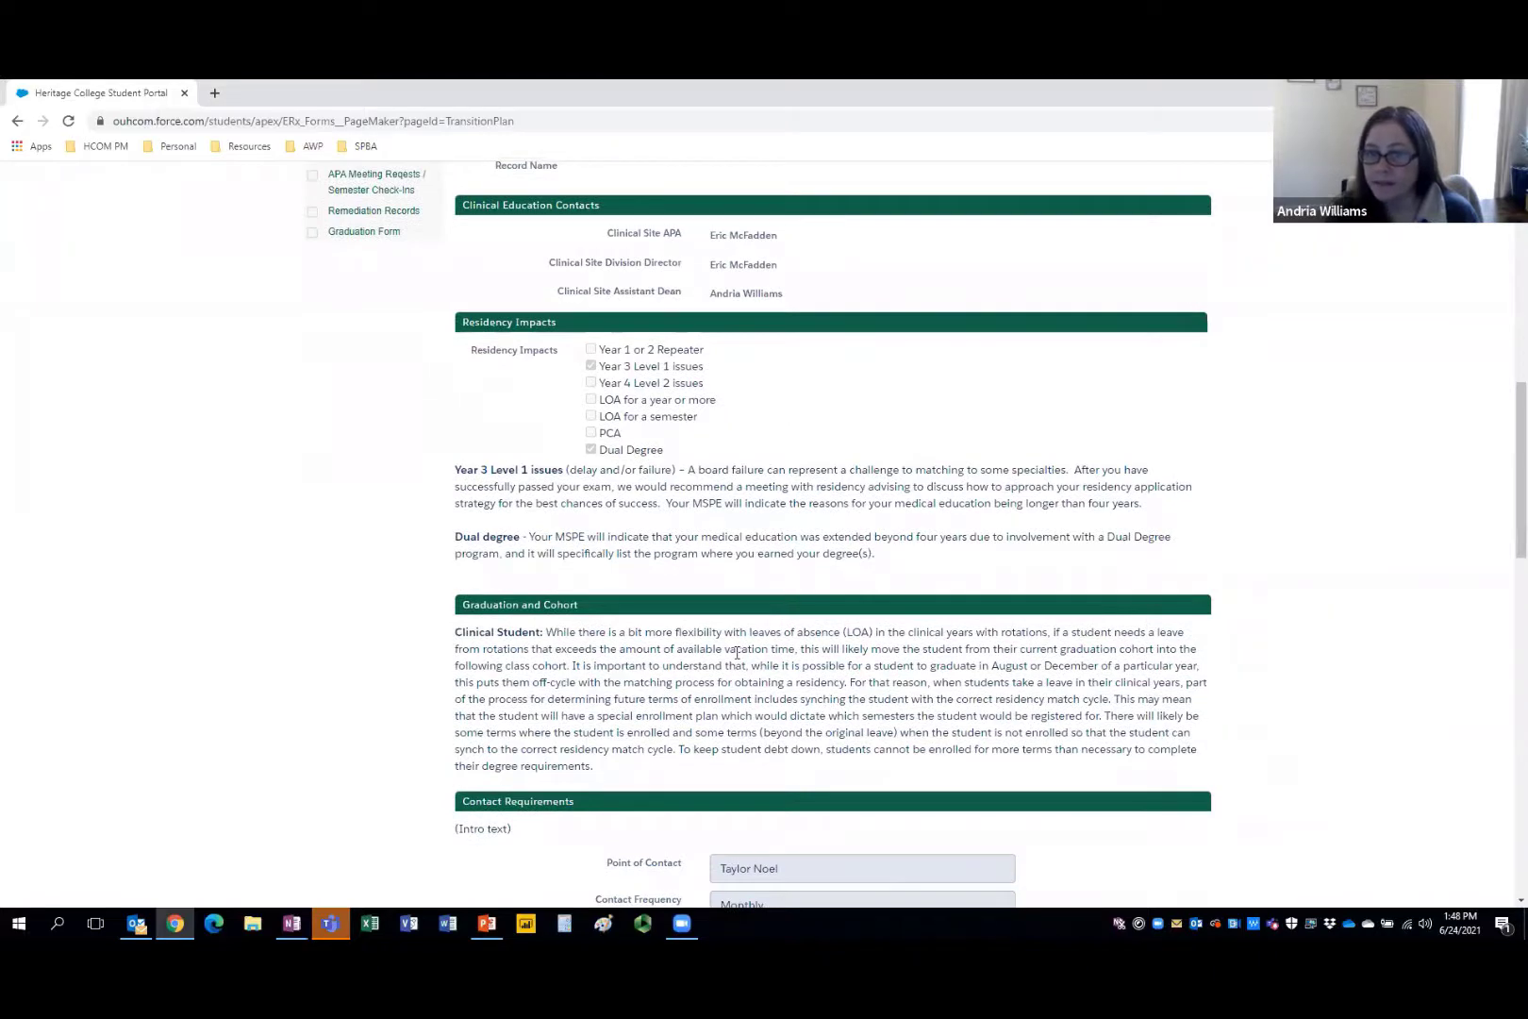
scroll(1506, 509, "down", 1)
left_click_drag(1506, 510, 1505, 626)
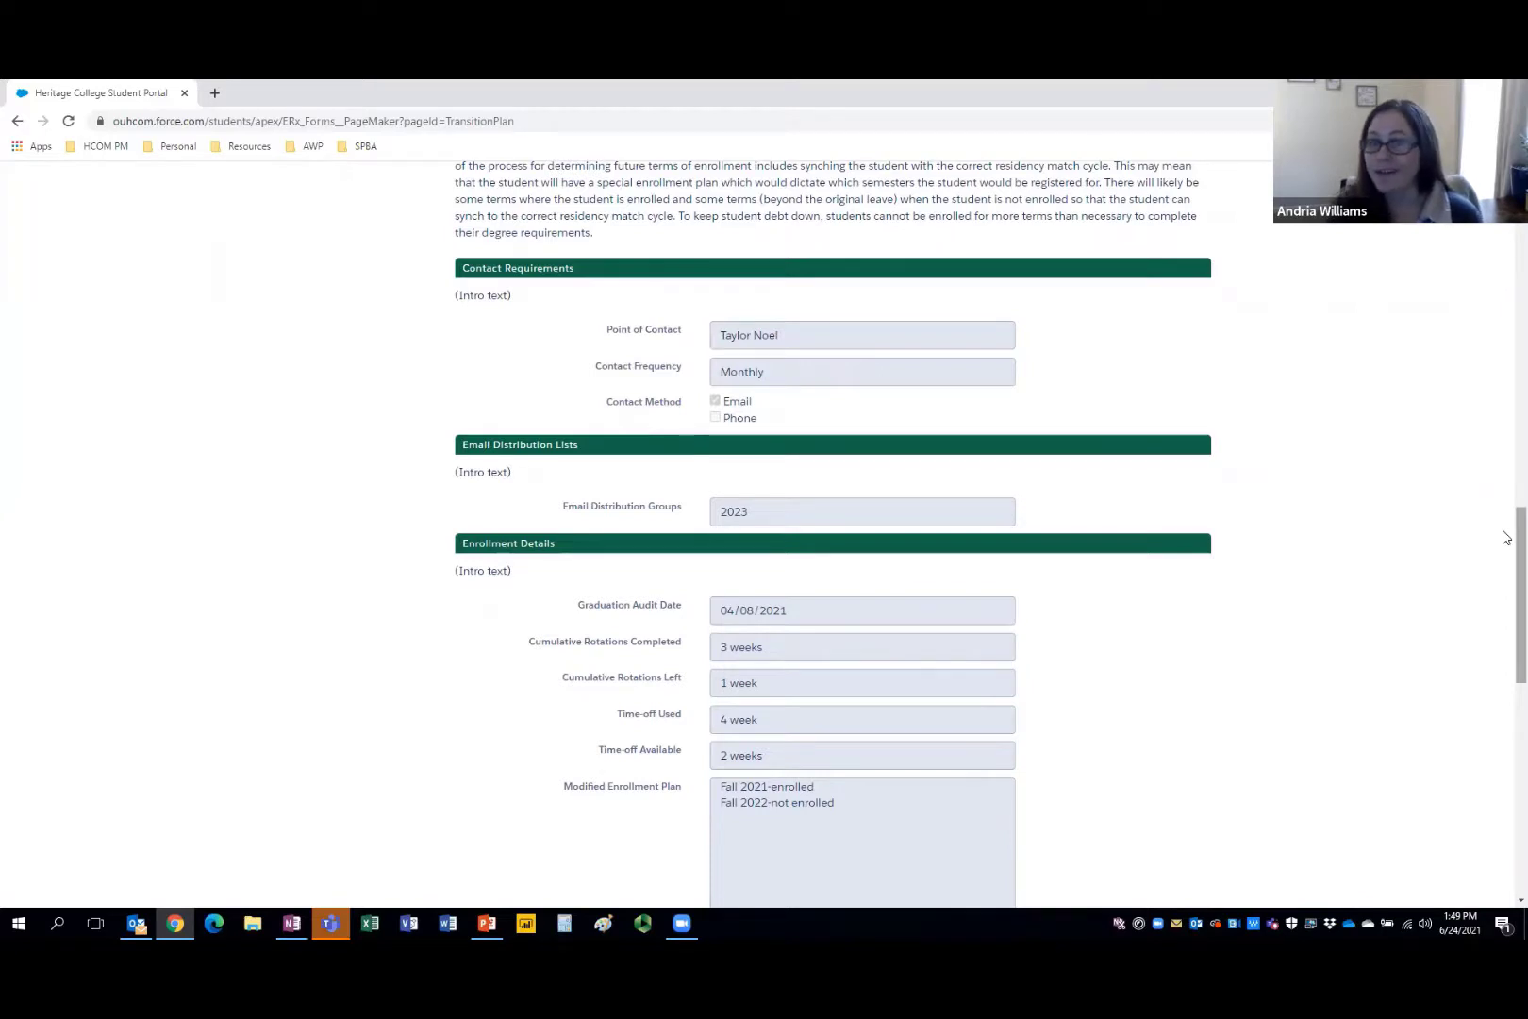
left_click_drag(1506, 537, 1506, 587)
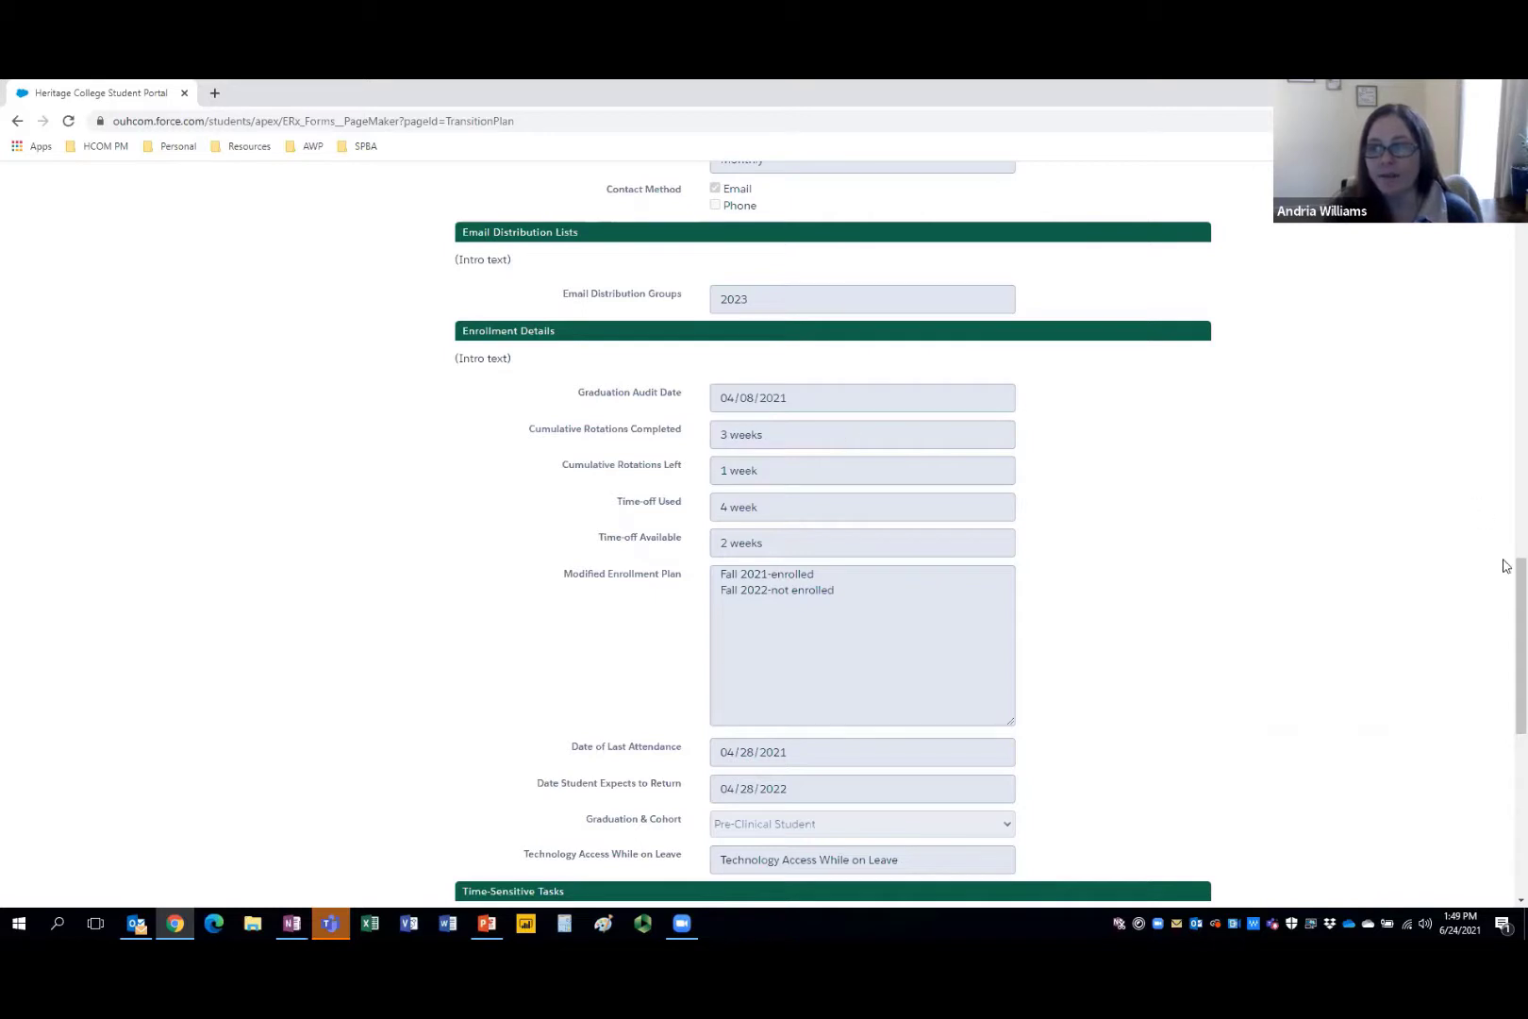
left_click_drag(1506, 573, 1506, 601)
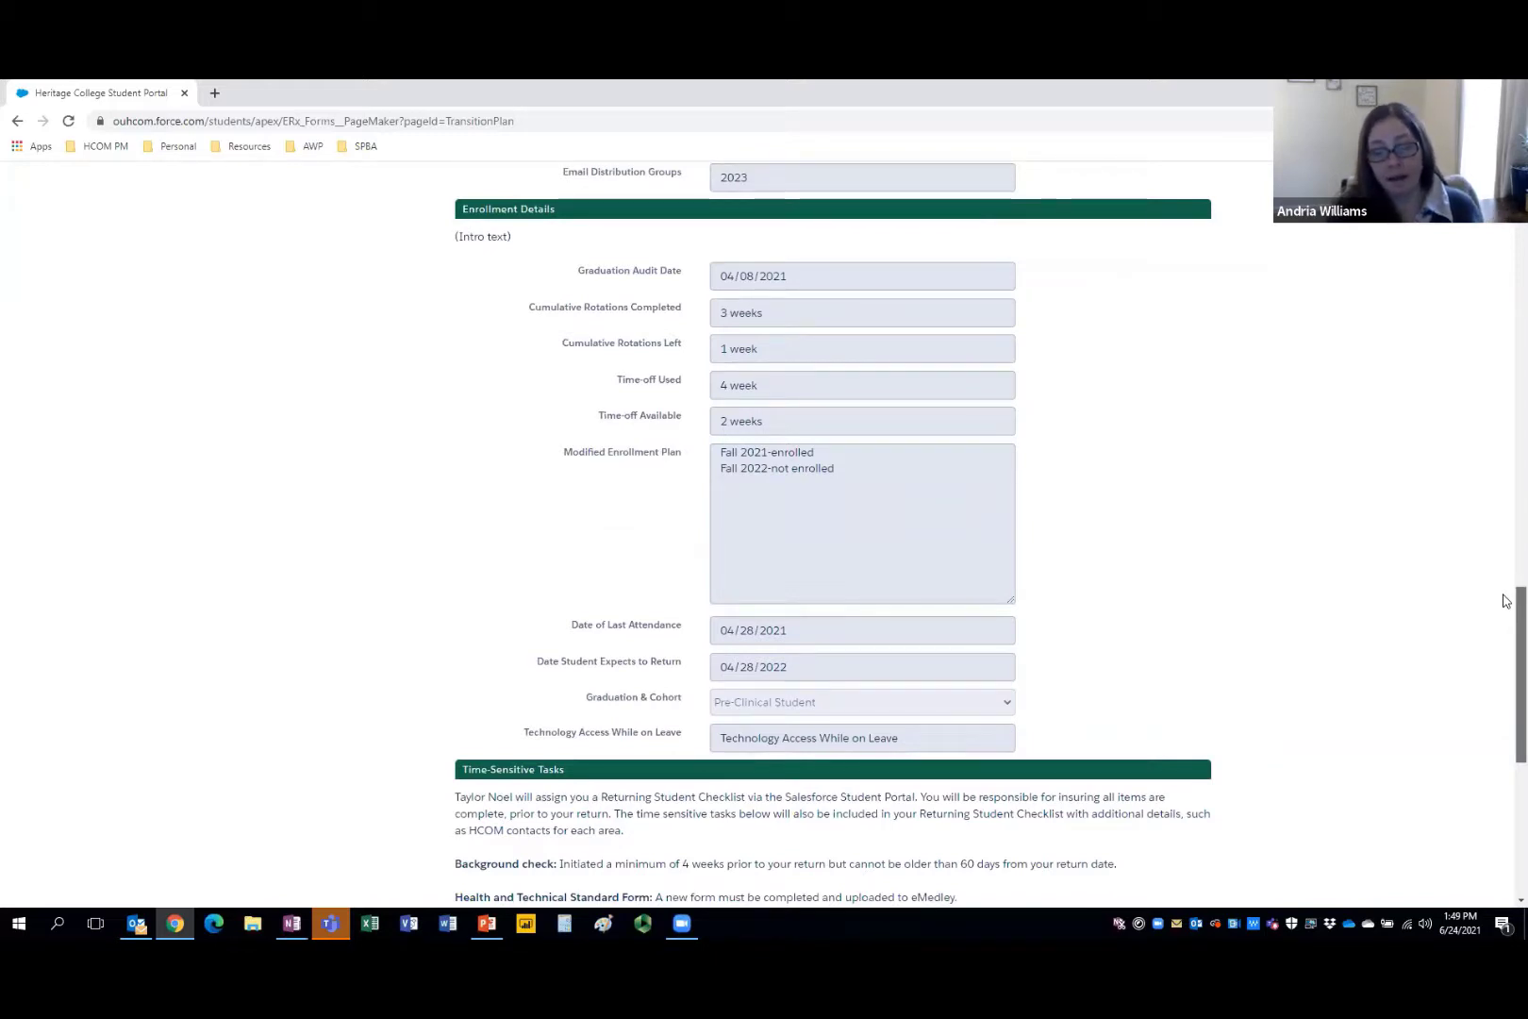
left_click_drag(1506, 601, 1508, 716)
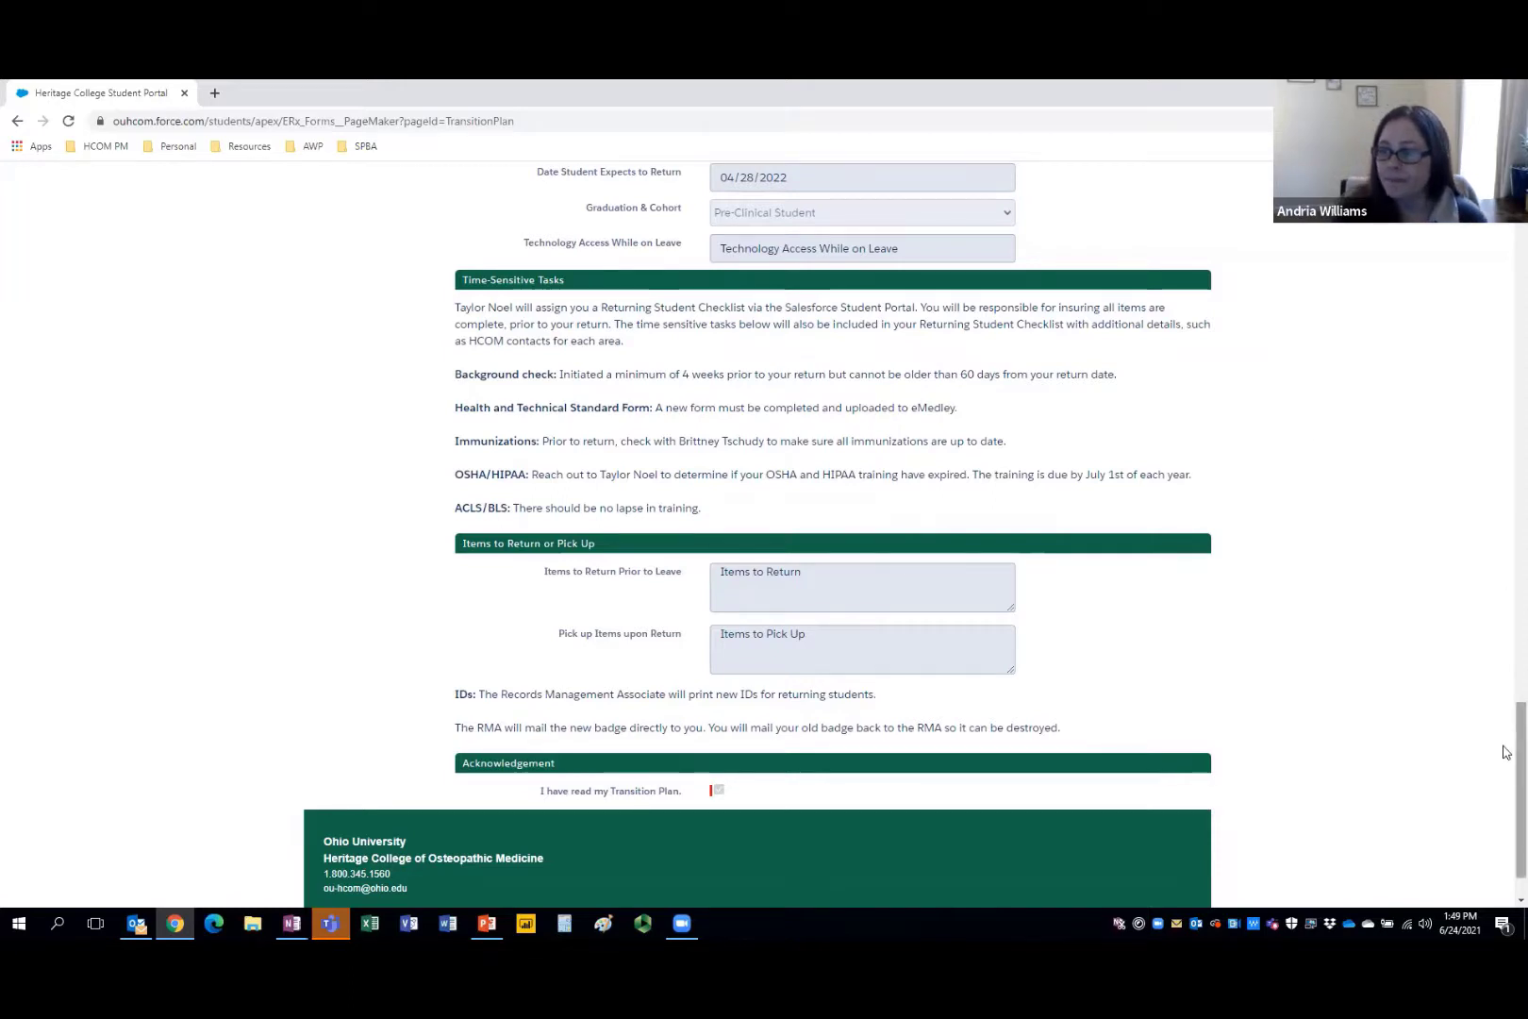
scroll(1505, 764, "down", 1)
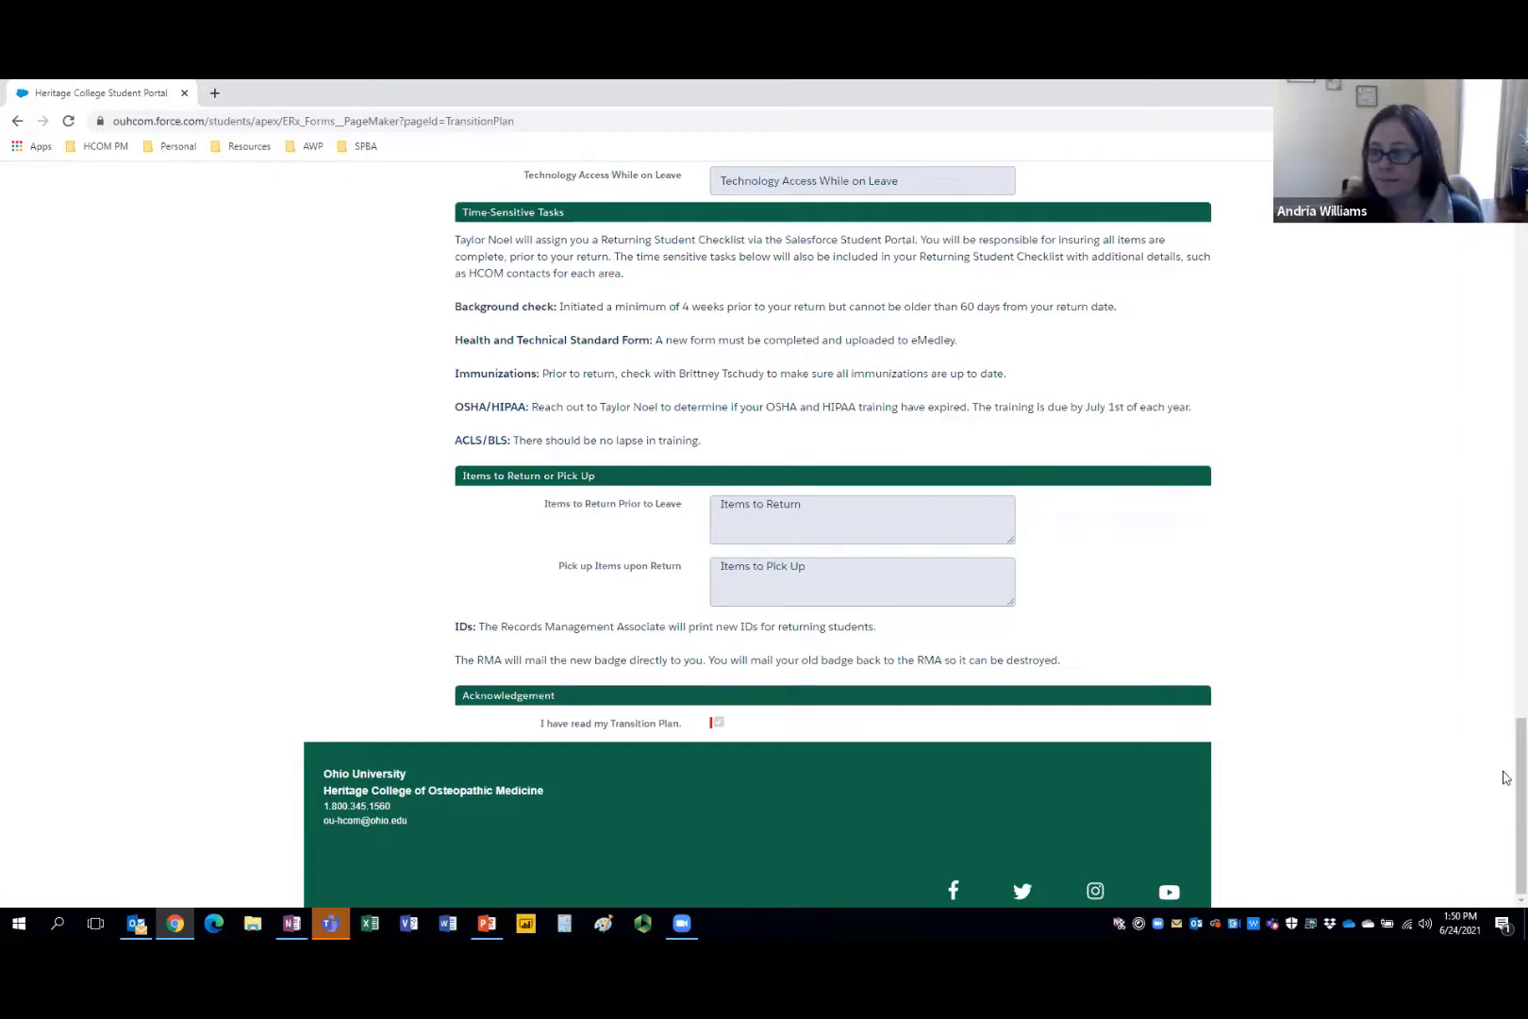
Go to the returning student checklists and open the active checklist record OCR-0216
left_click_drag(1513, 776, 1446, 353)
scroll(1445, 353, "up", 7)
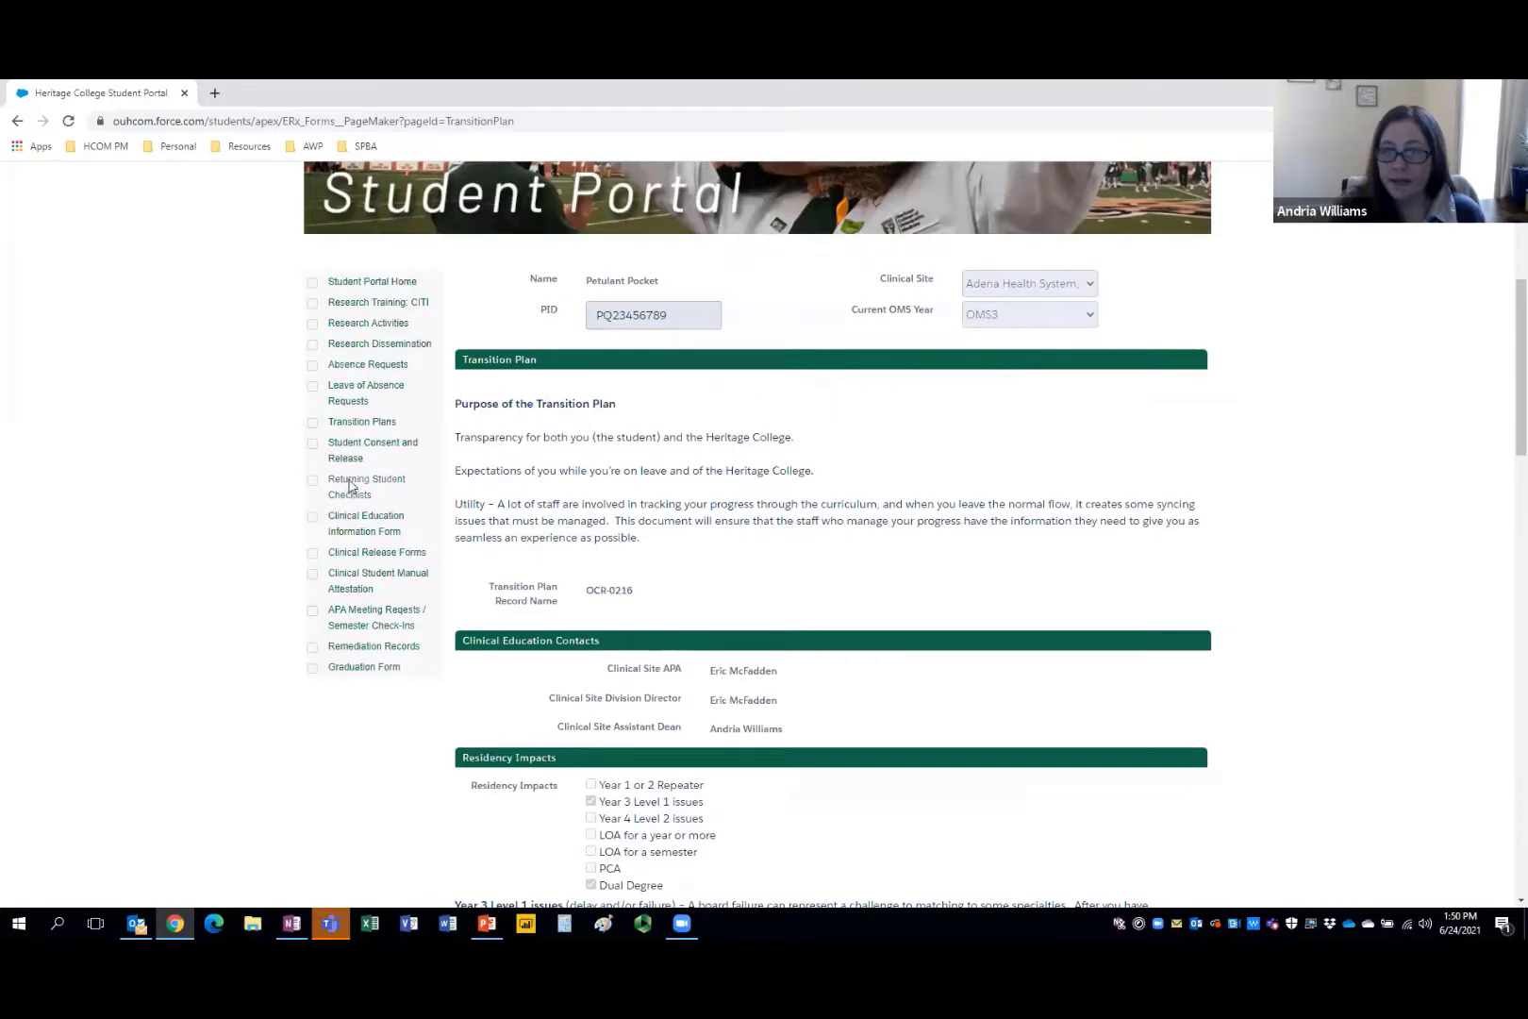
left_click(347, 490)
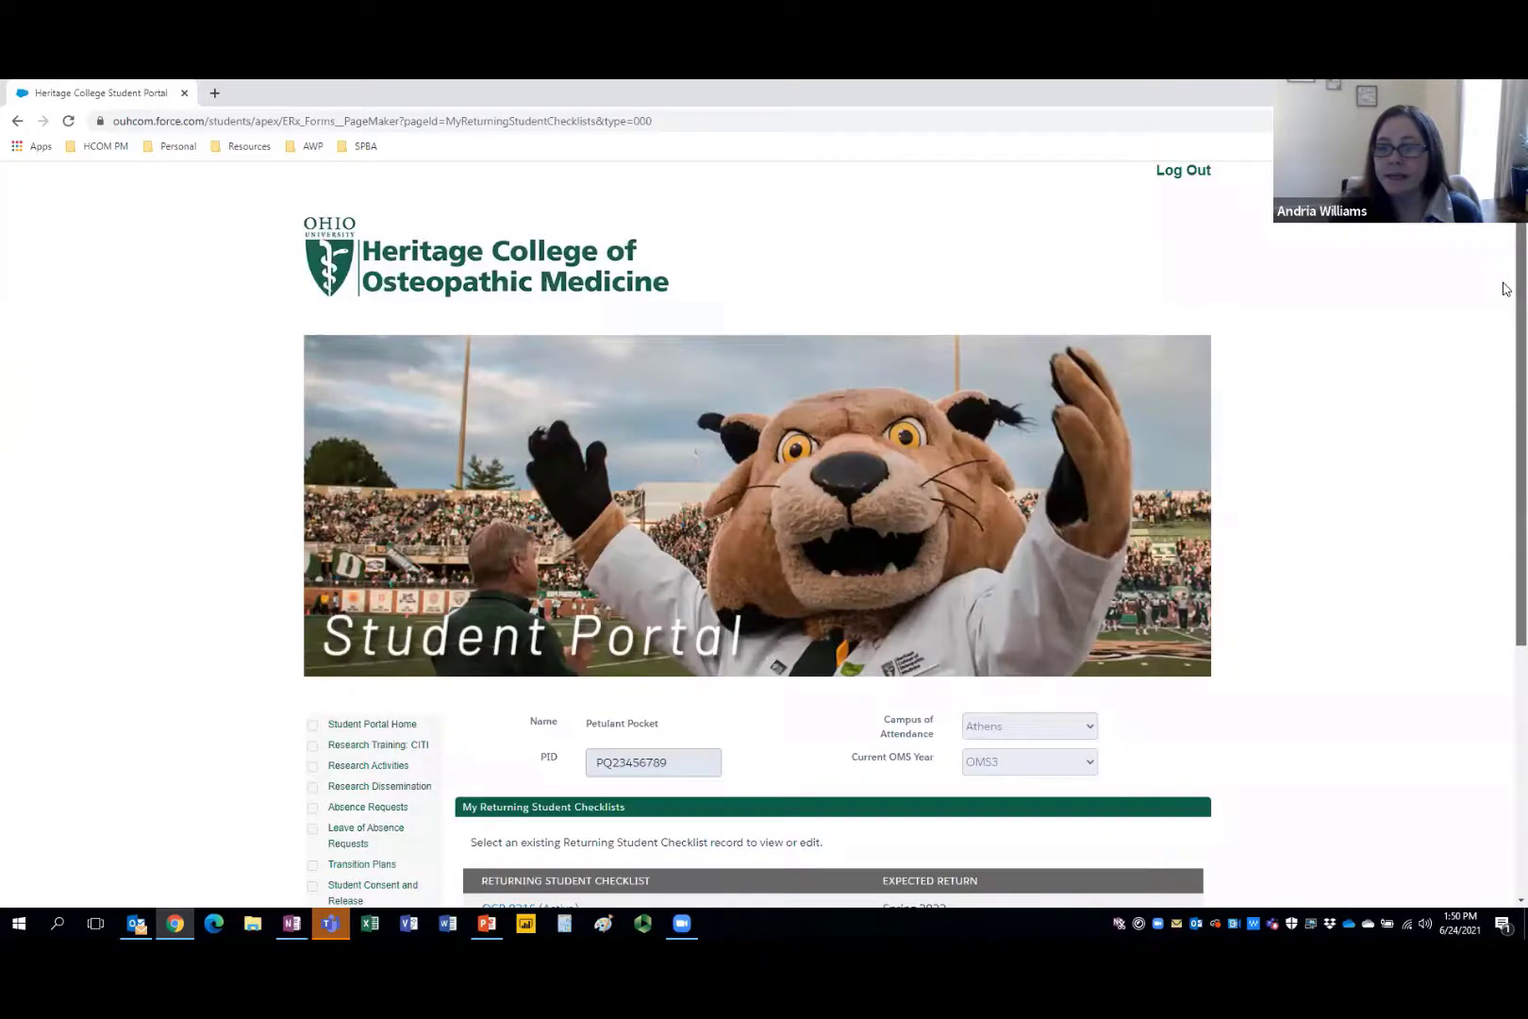
left_click_drag(1507, 290, 1501, 416)
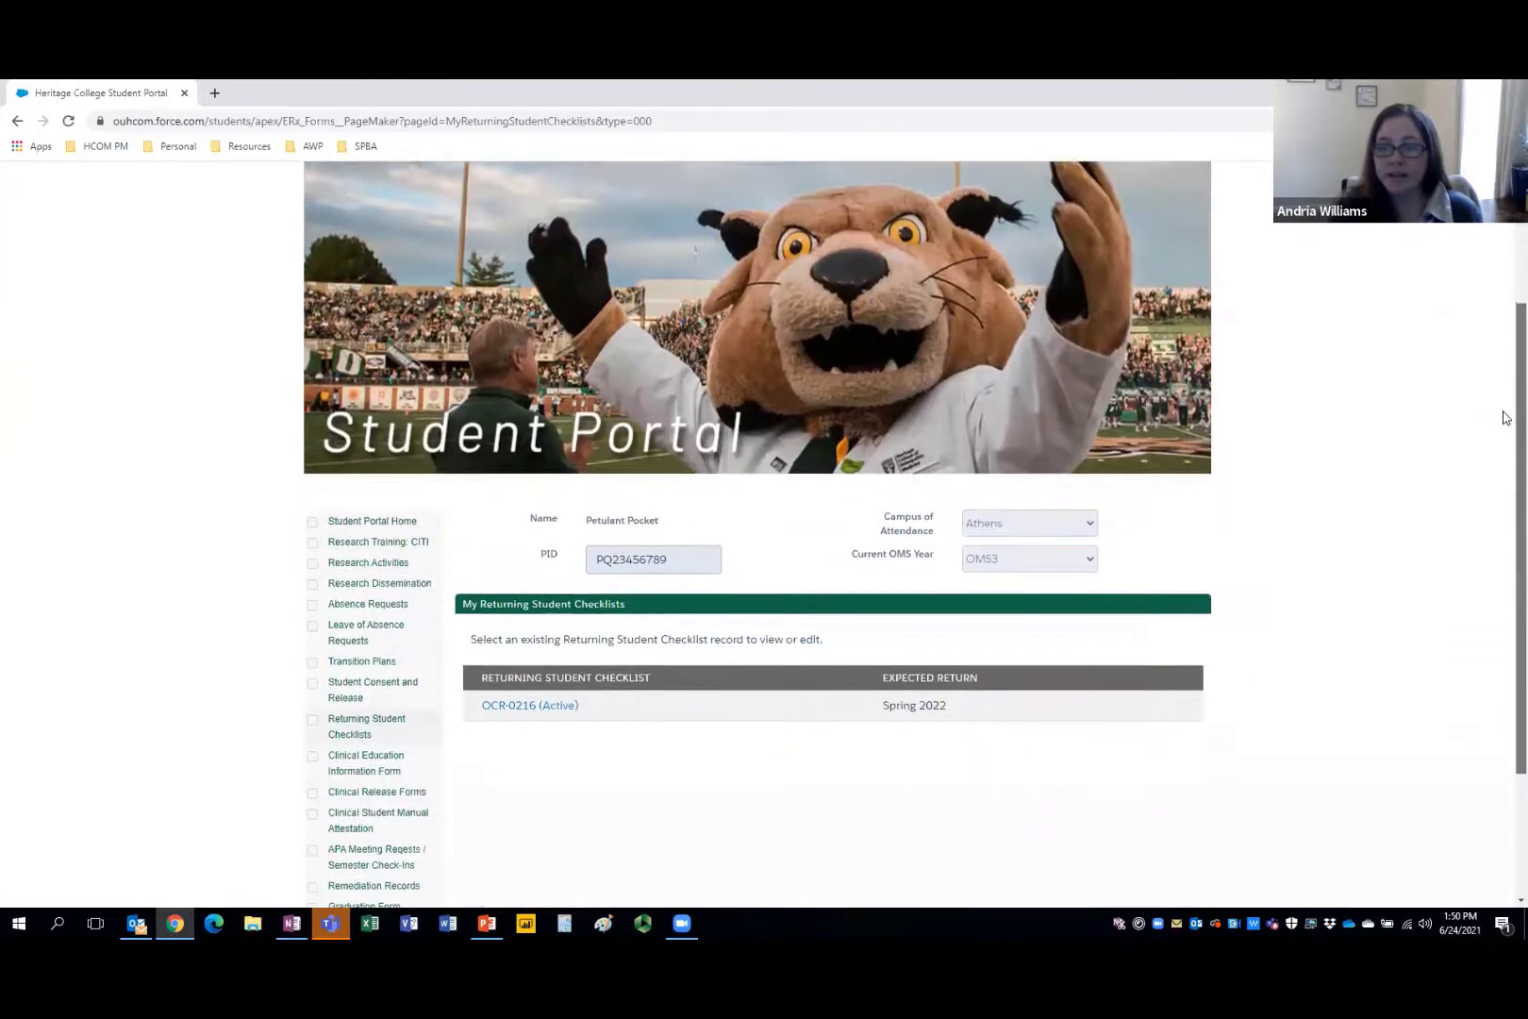
left_click(531, 706)
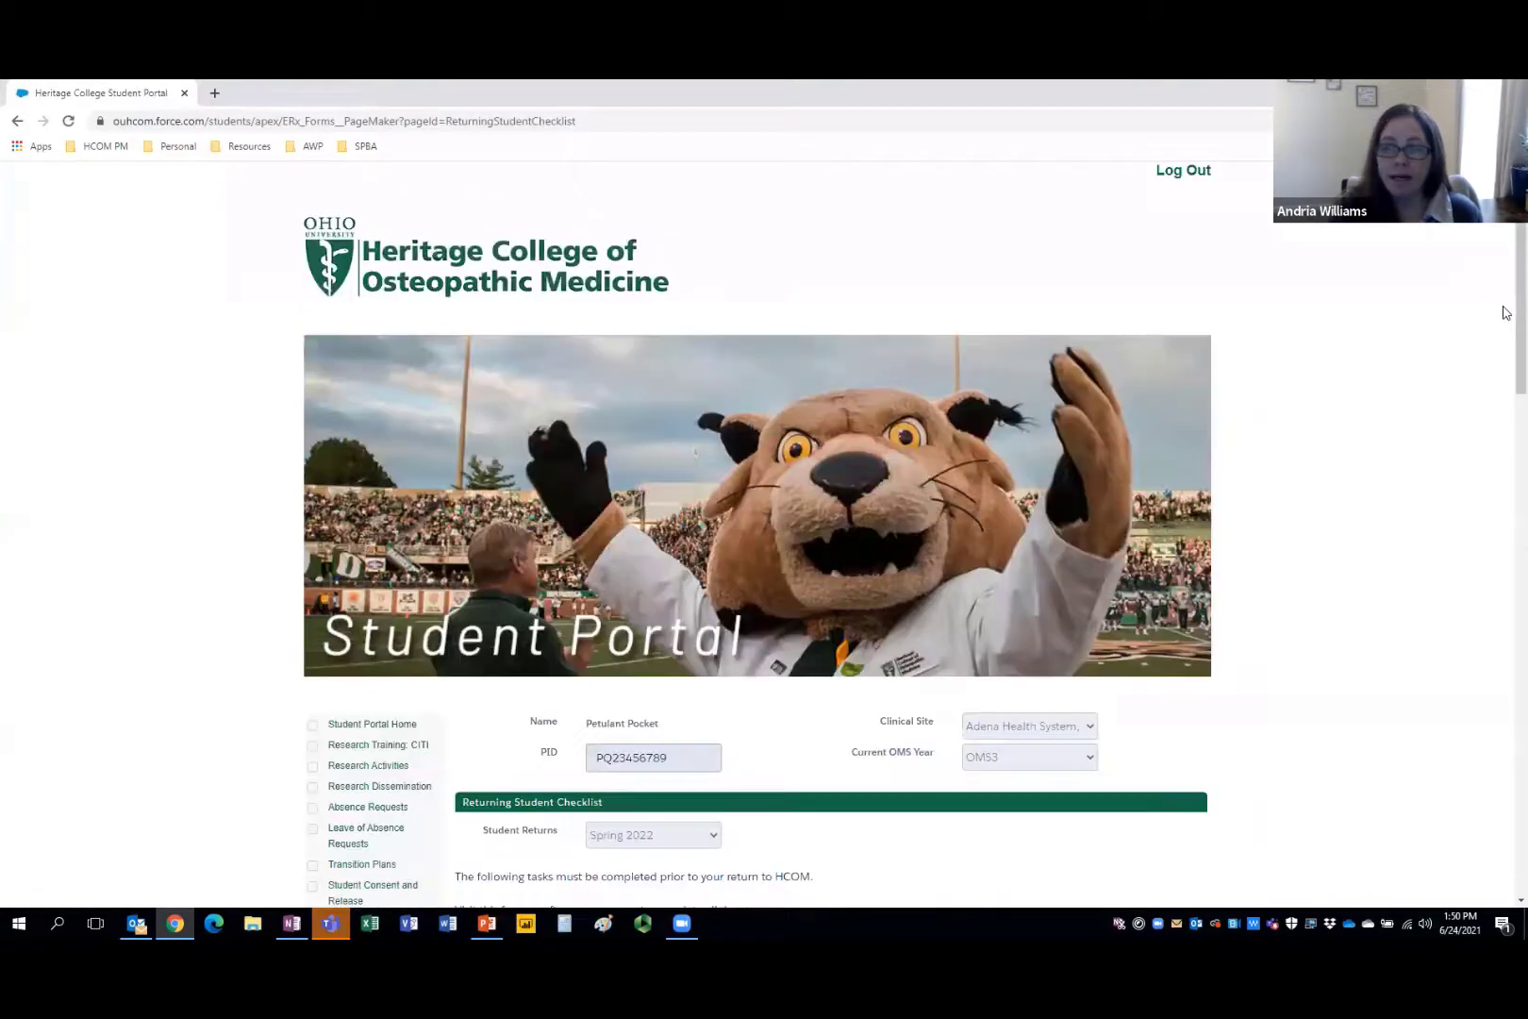
Mark the Health and Technical Standards form and the necessary immunizations as uploaded to eMedley in the returning student checklist, and submit it
scroll(1505, 378, "down", 3)
scroll(1505, 444, "down", 3)
scroll(1506, 522, "down", 1)
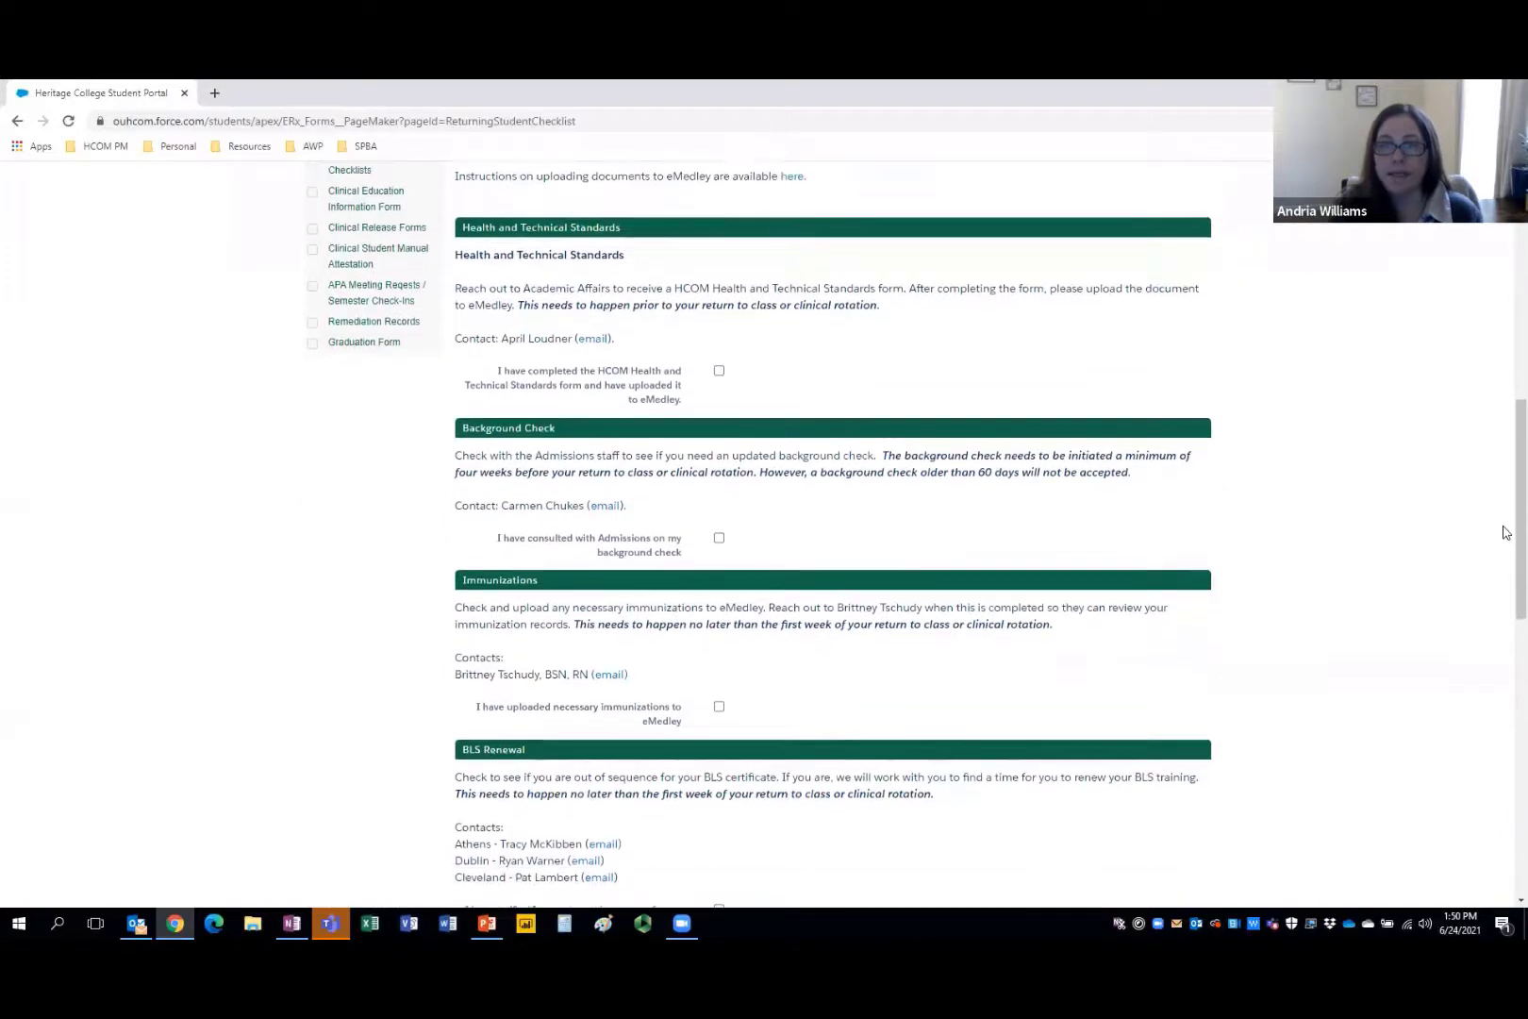
left_click(719, 355)
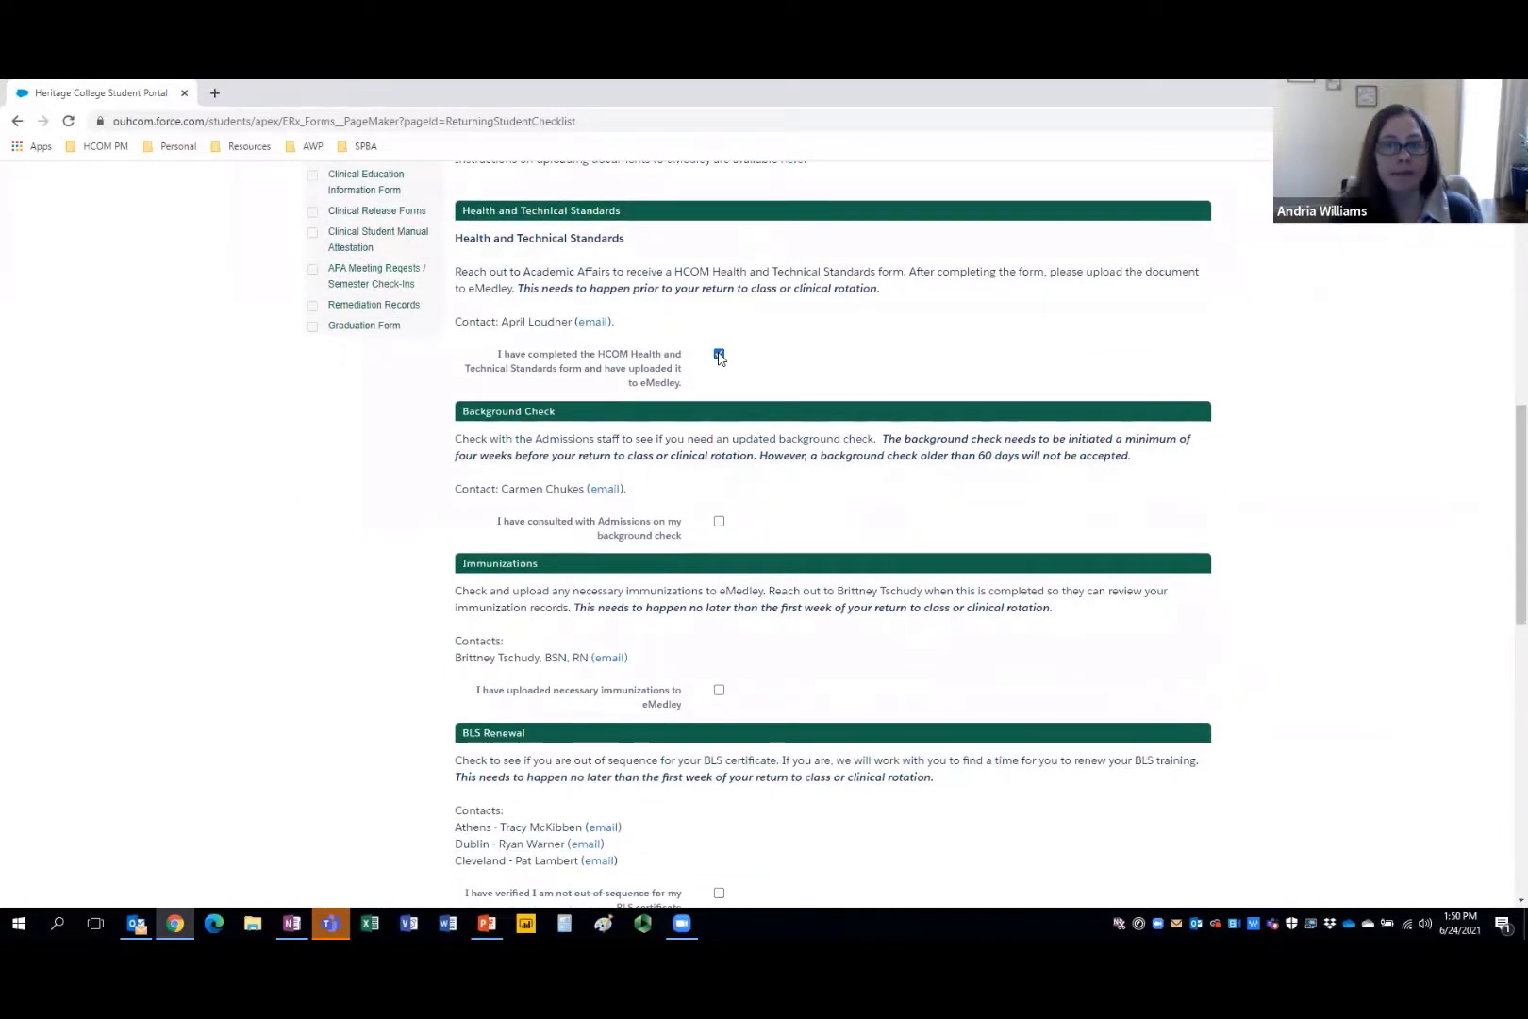
left_click(719, 690)
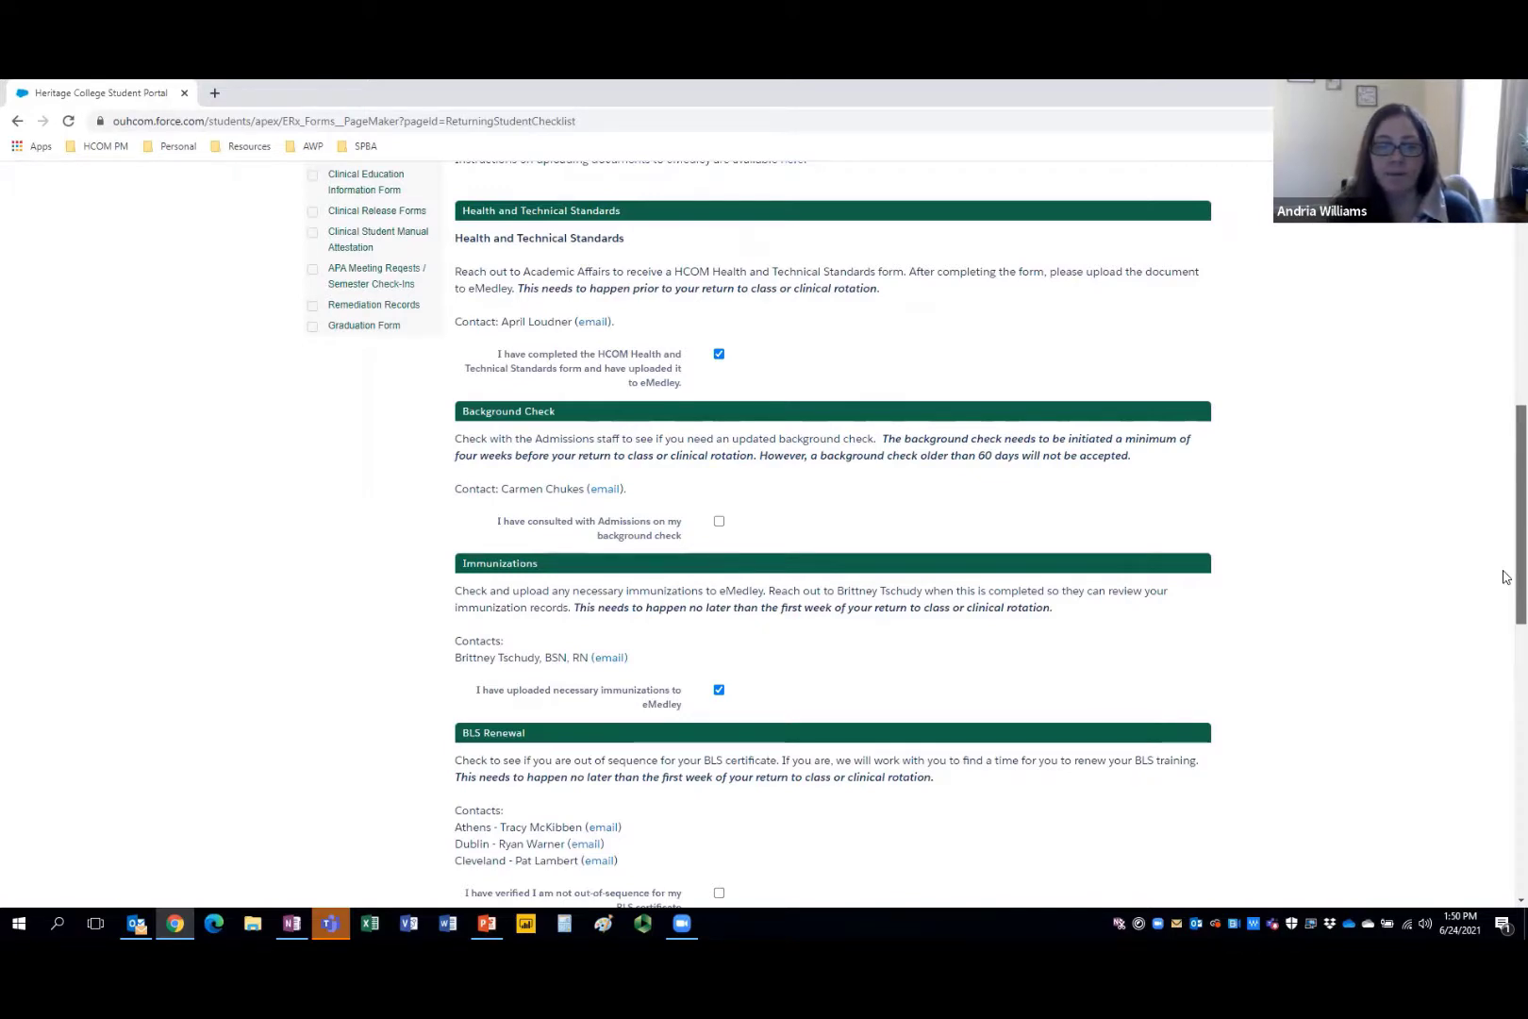
scroll(1506, 585, "down", 2)
scroll(1506, 701, "down", 7)
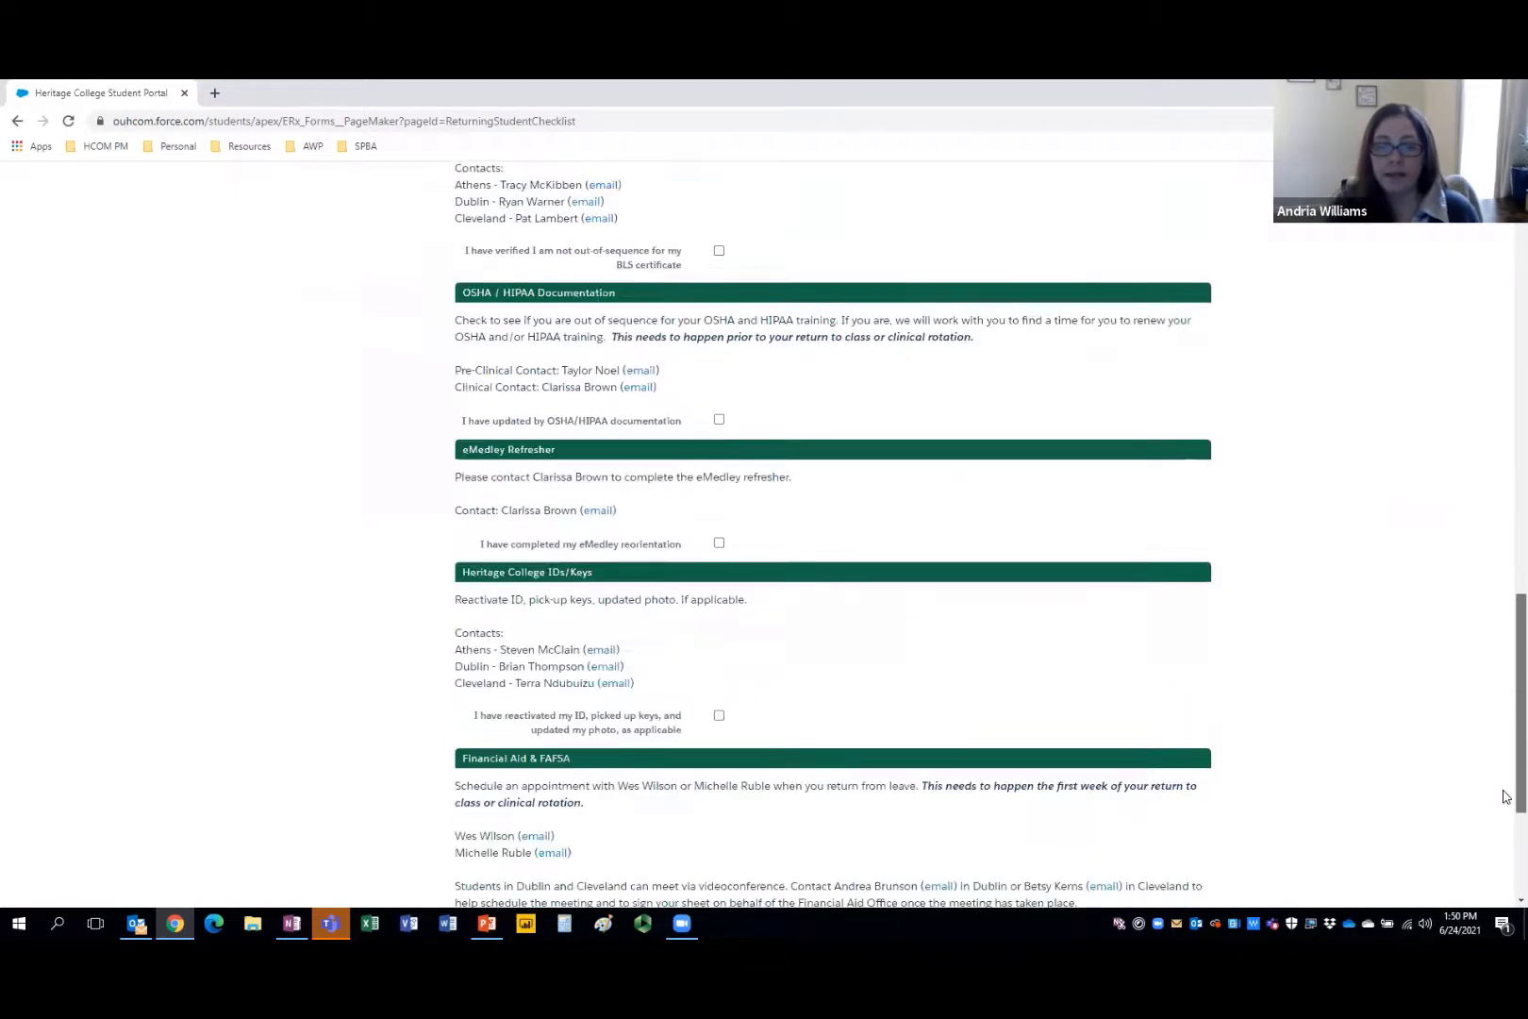
left_click(617, 706)
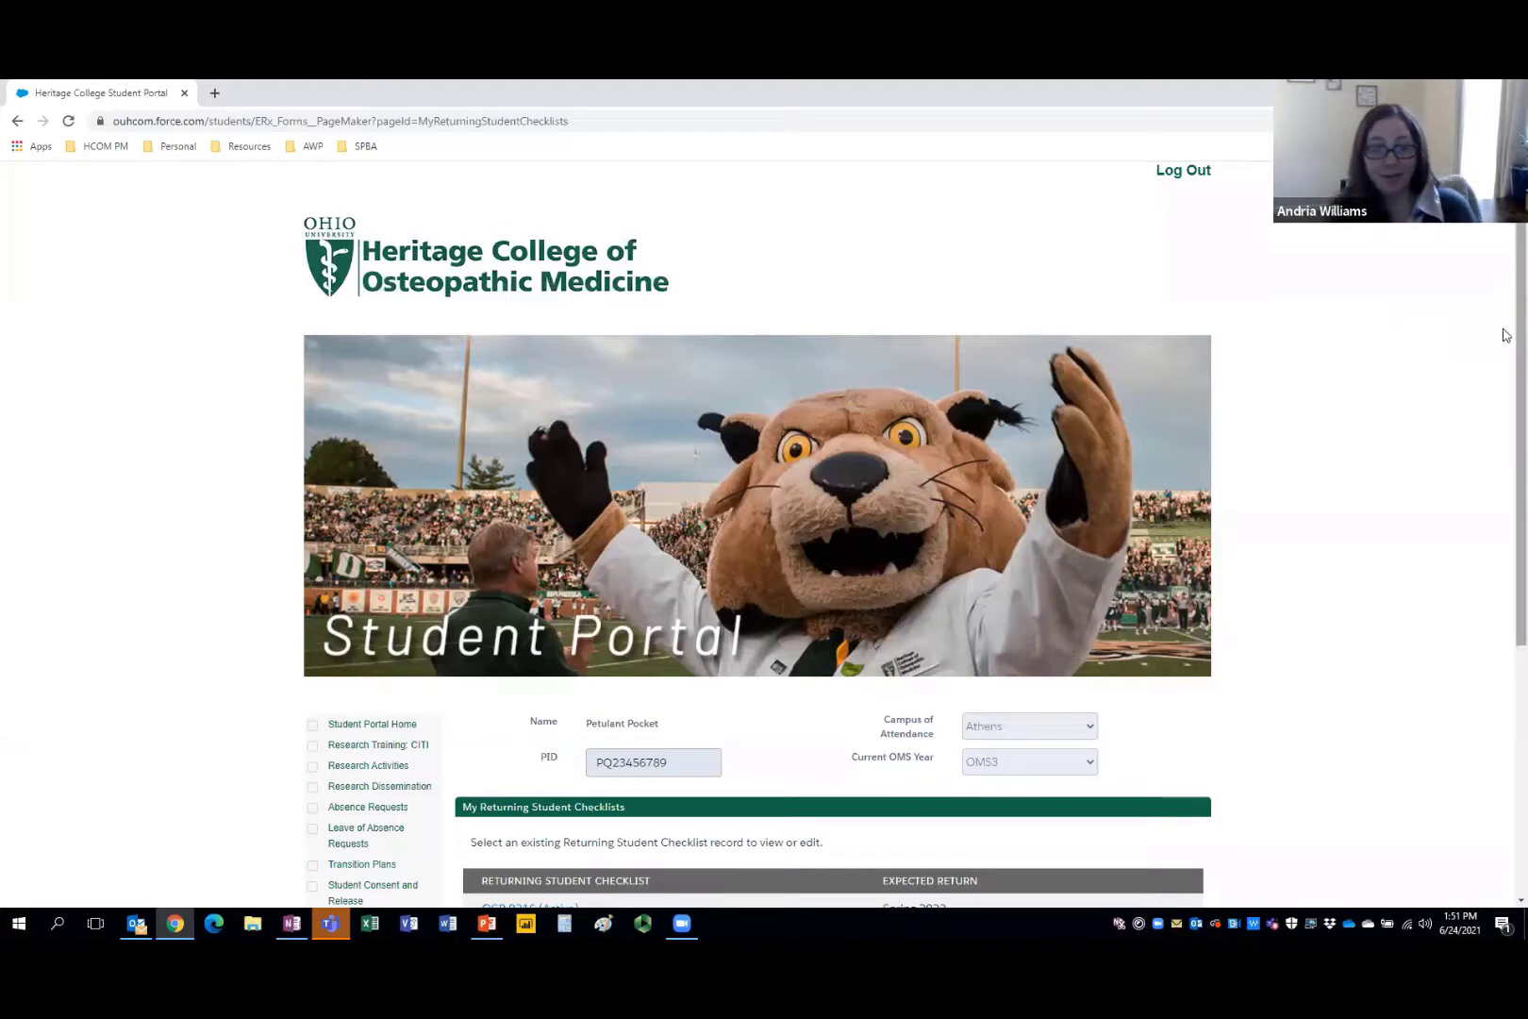
Return to the Student Portal Home page, and switch to PowerPoint to present the "Questions?" slide as a slide show
left_click(358, 724)
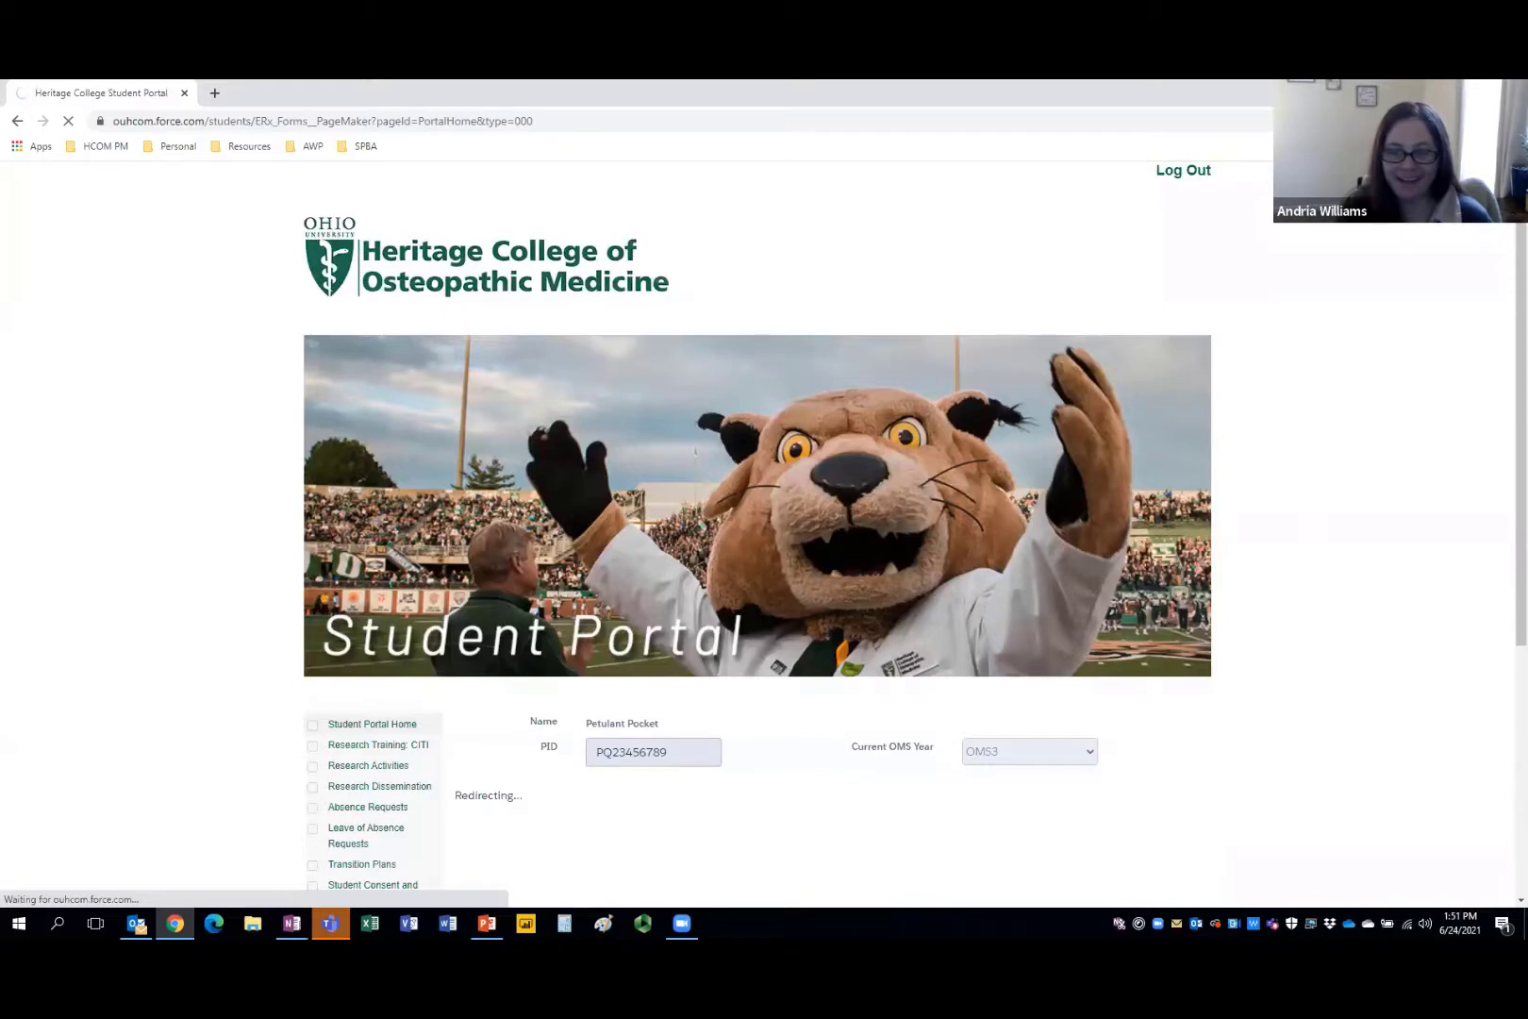
left_click(487, 923)
scroll(1200, 612, "down", 1)
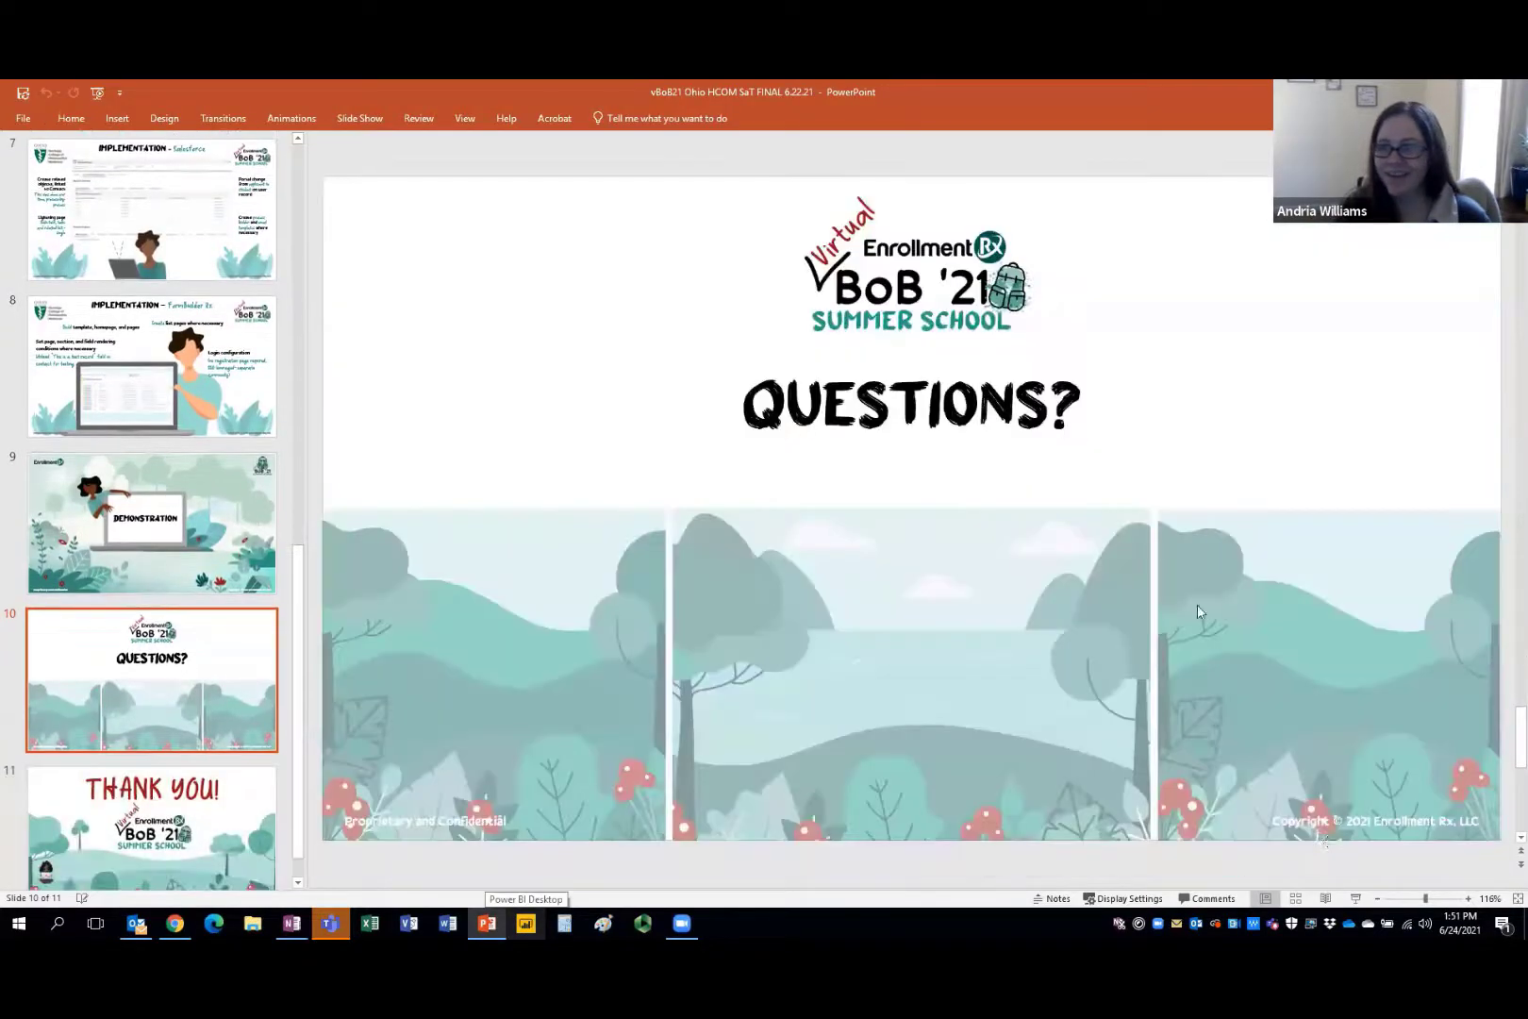
left_click(1356, 899)
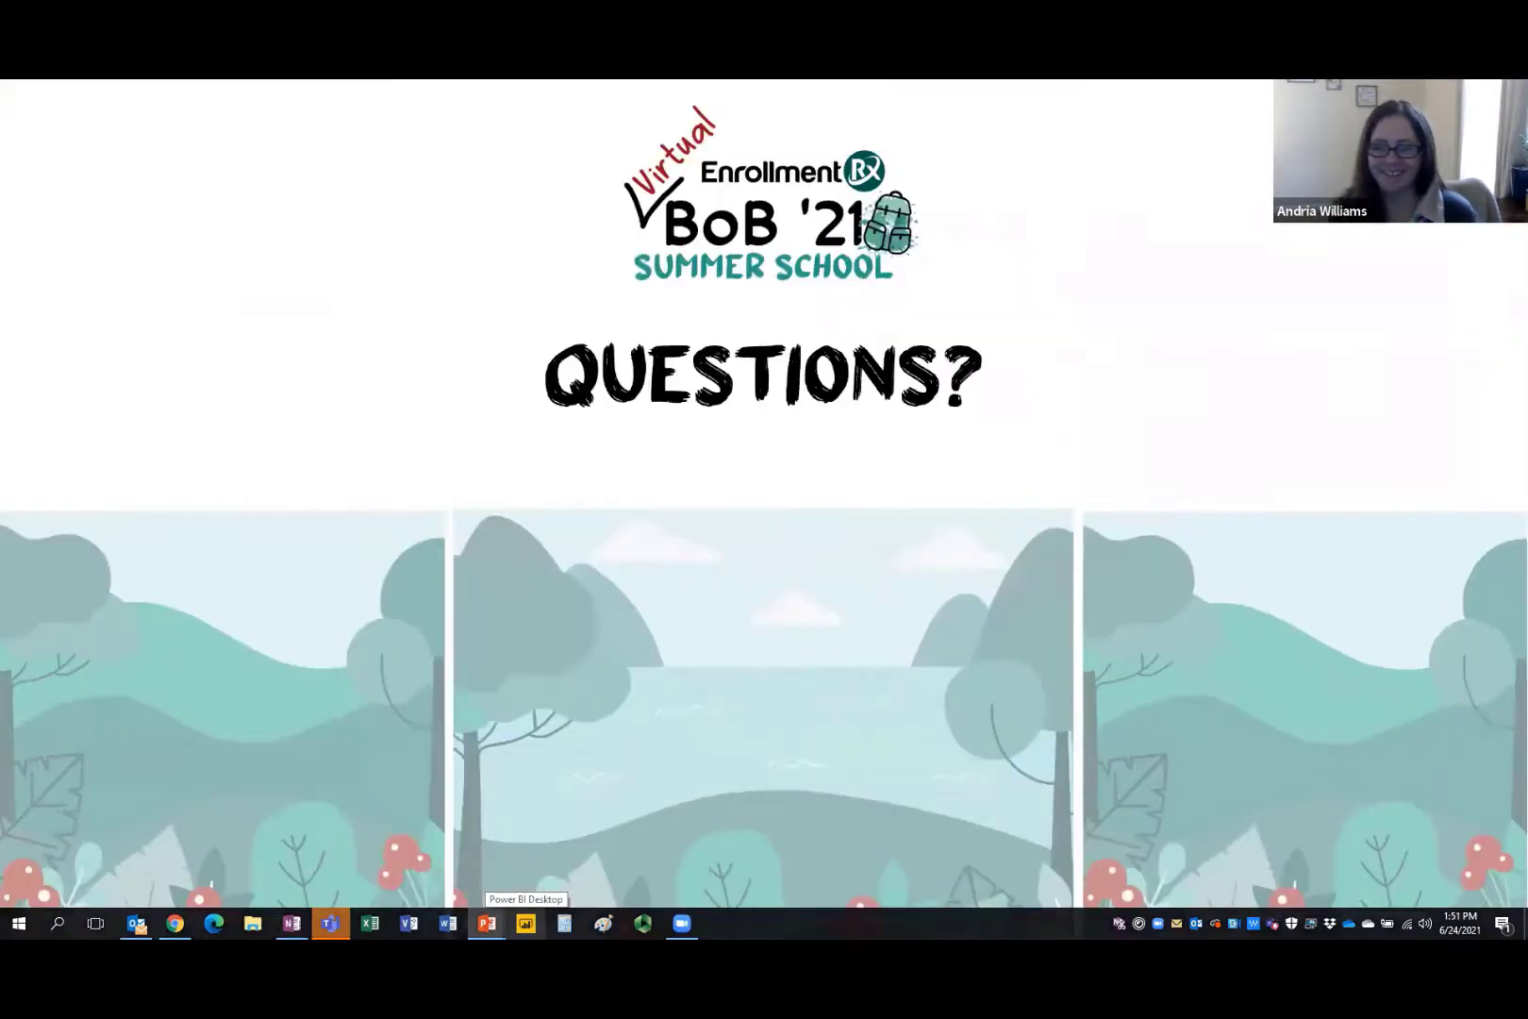